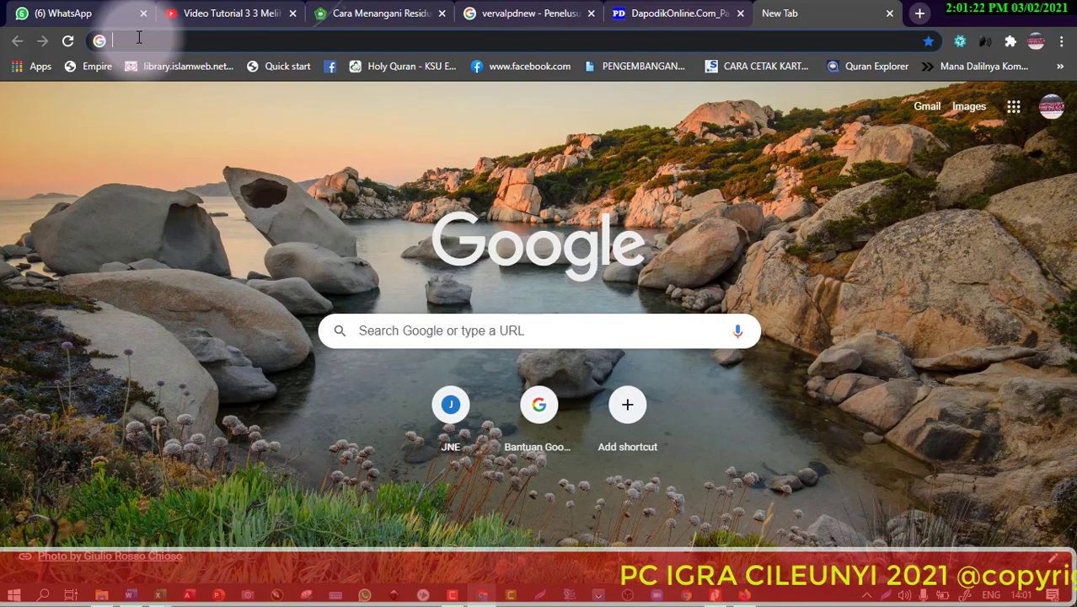
pyautogui.write('https://emis.kemenag.go.id/')
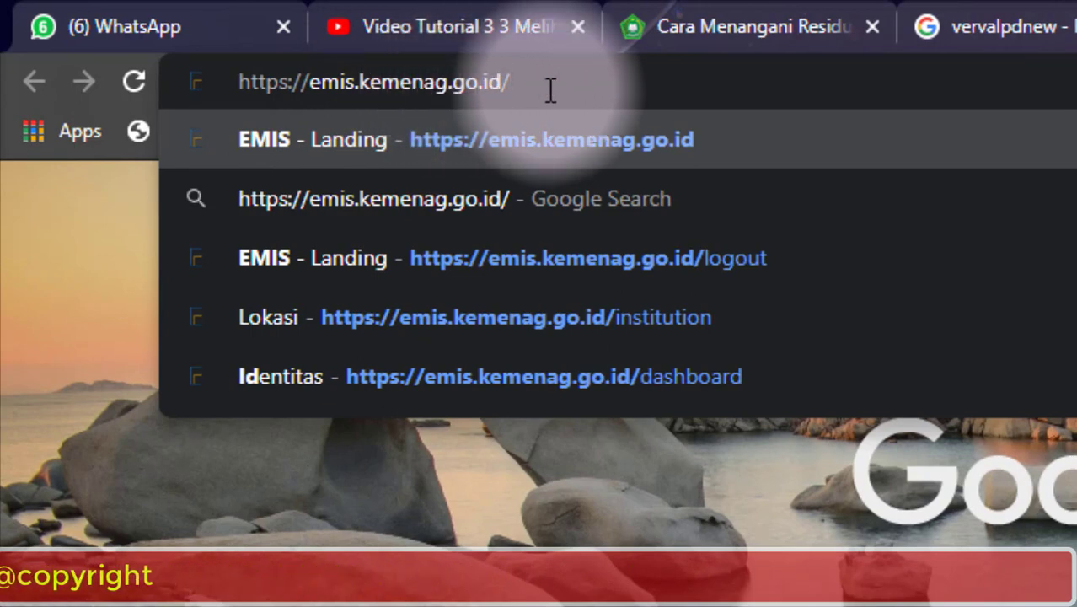
pyautogui.press('Return')
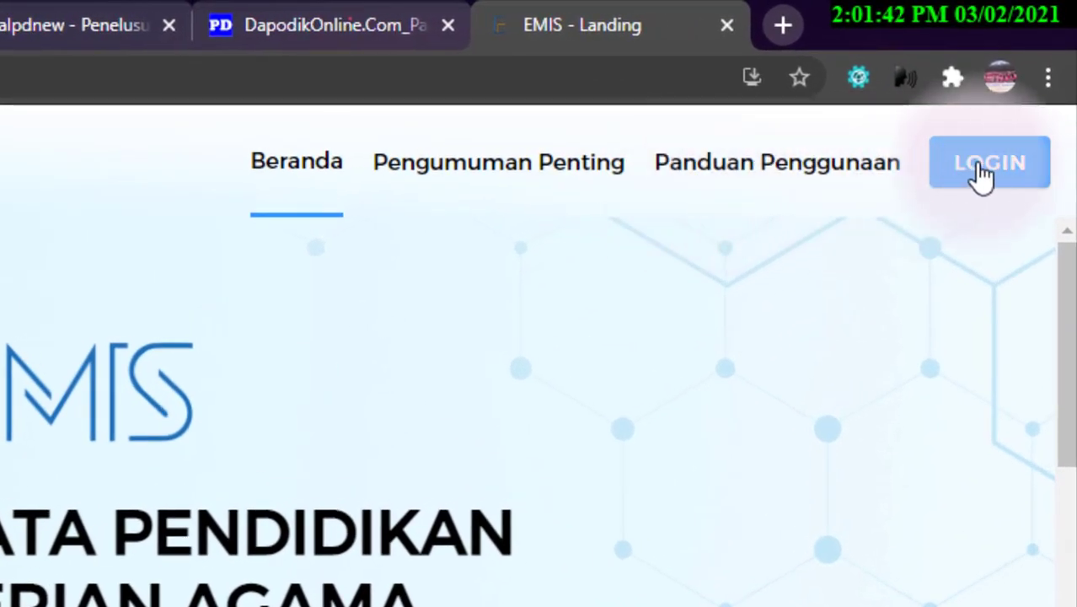
# Go to the LOGIN page and sign in with the school's account email and password.
pyautogui.click(995, 166)
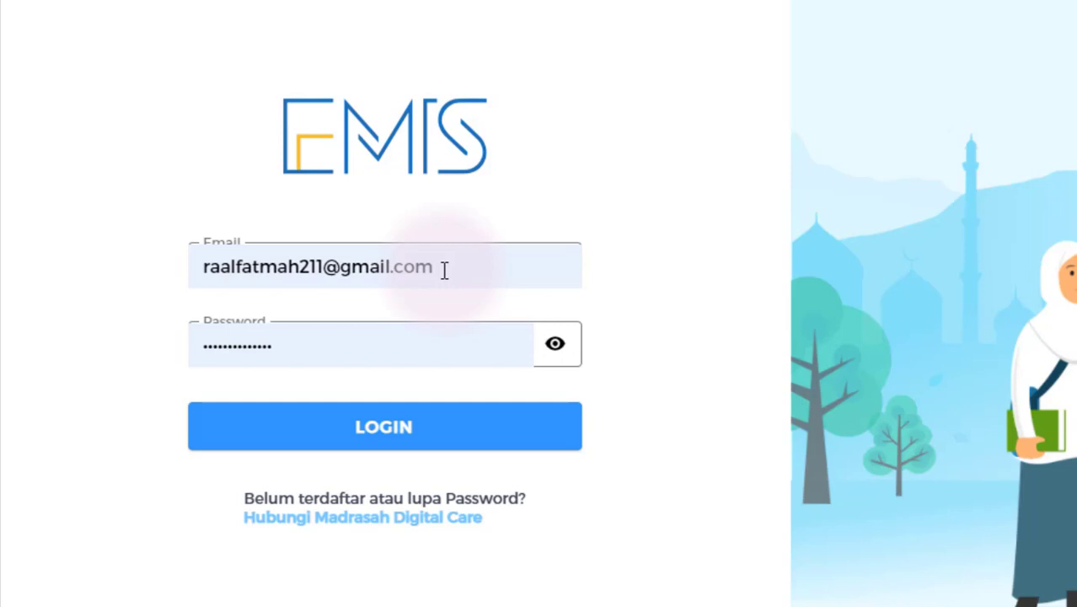
pyautogui.click(379, 428)
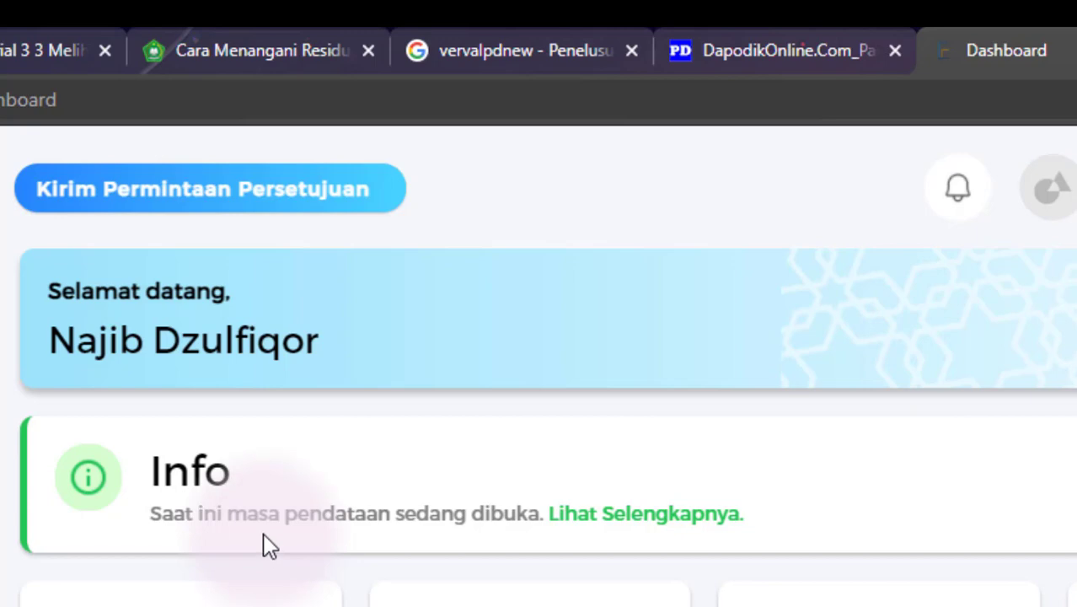
pyautogui.scroll(-2, 351, 523)
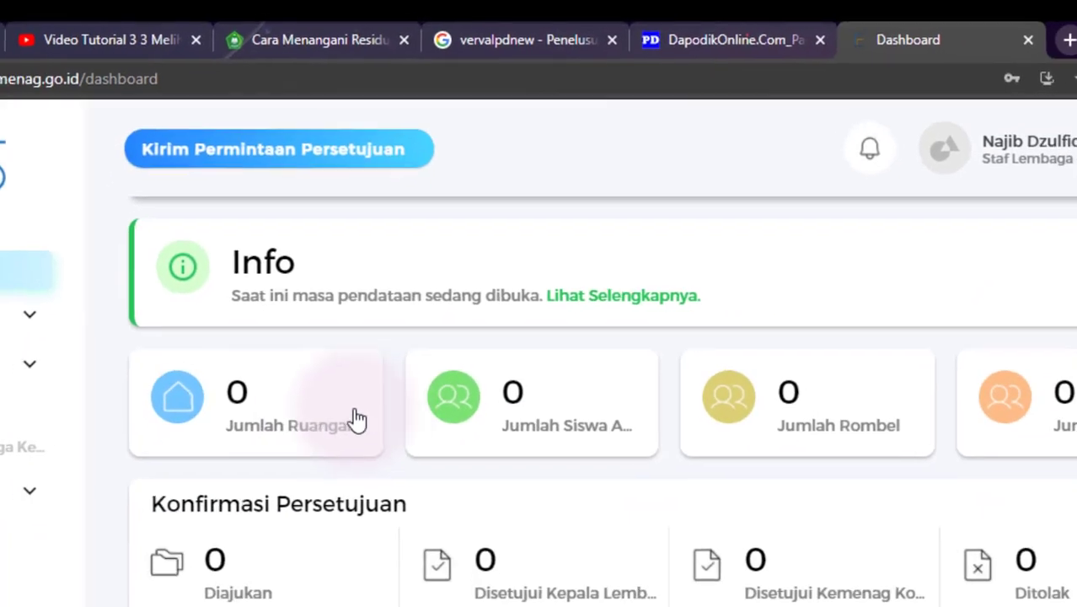
pyautogui.scroll(-1, 392, 387)
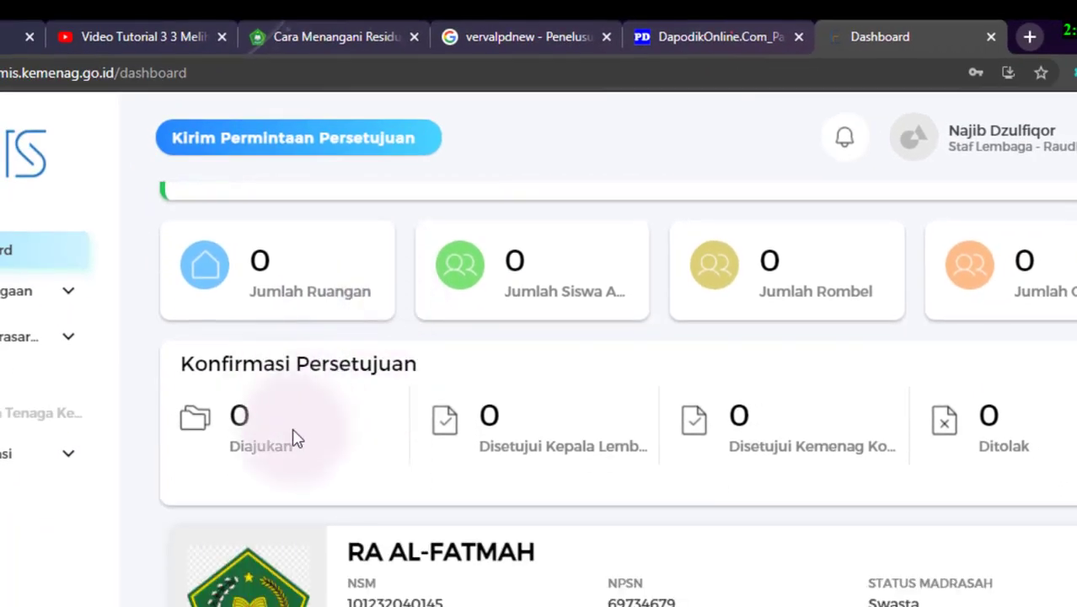
pyautogui.scroll(-1, 476, 523)
pyautogui.scroll(-1, 463, 519)
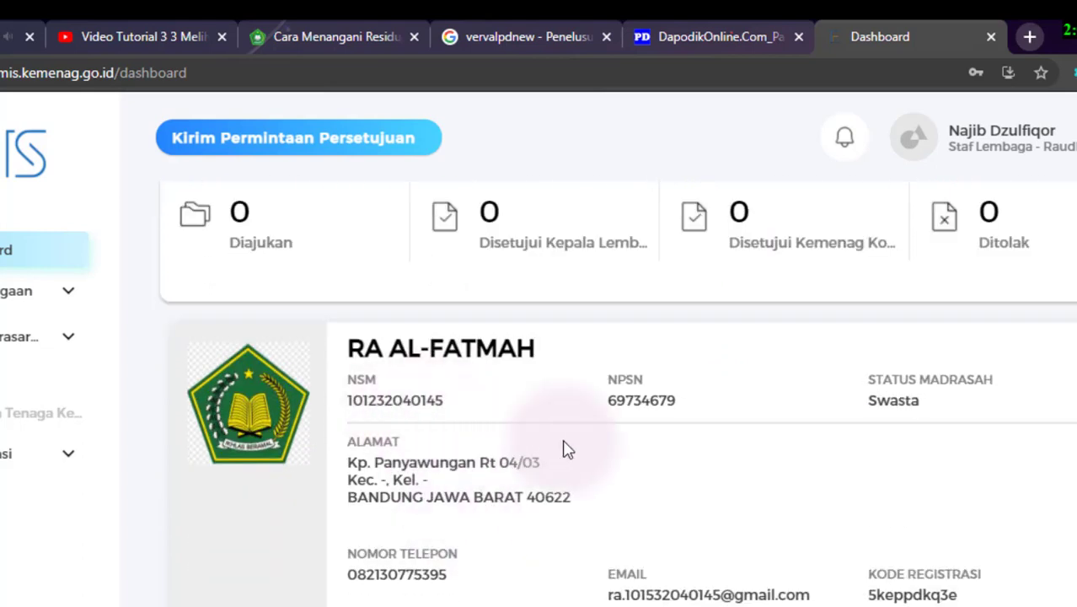
pyautogui.scroll(-1, 497, 482)
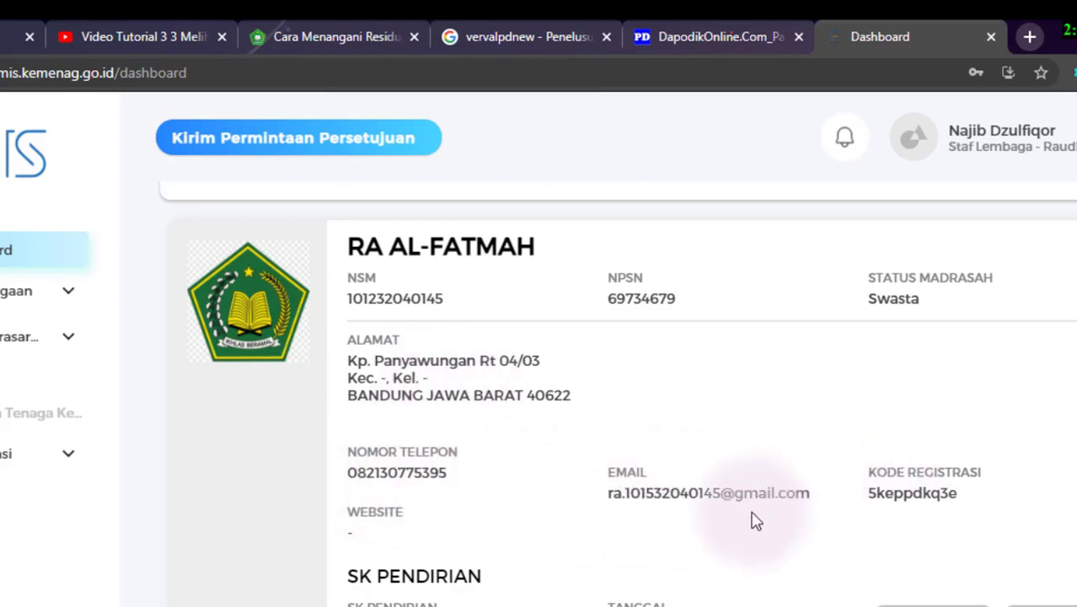
pyautogui.scroll(-1, 628, 518)
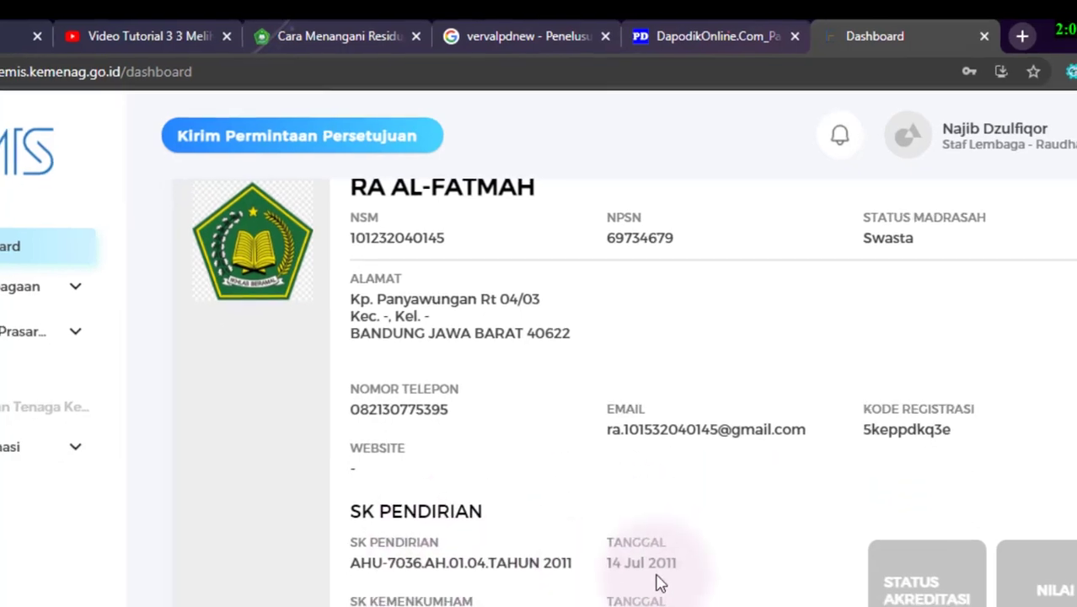
pyautogui.scroll(4, 649, 531)
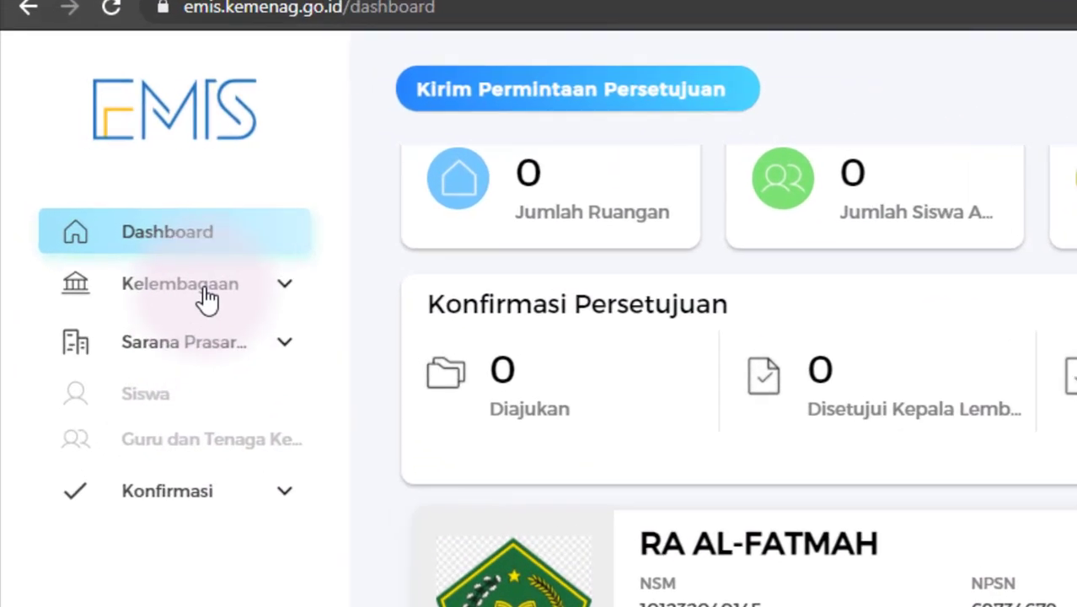
# Open RA AL-FATMAH's Profil page from the Kelembagaan menu.
pyautogui.click(105, 237)
pyautogui.click(144, 344)
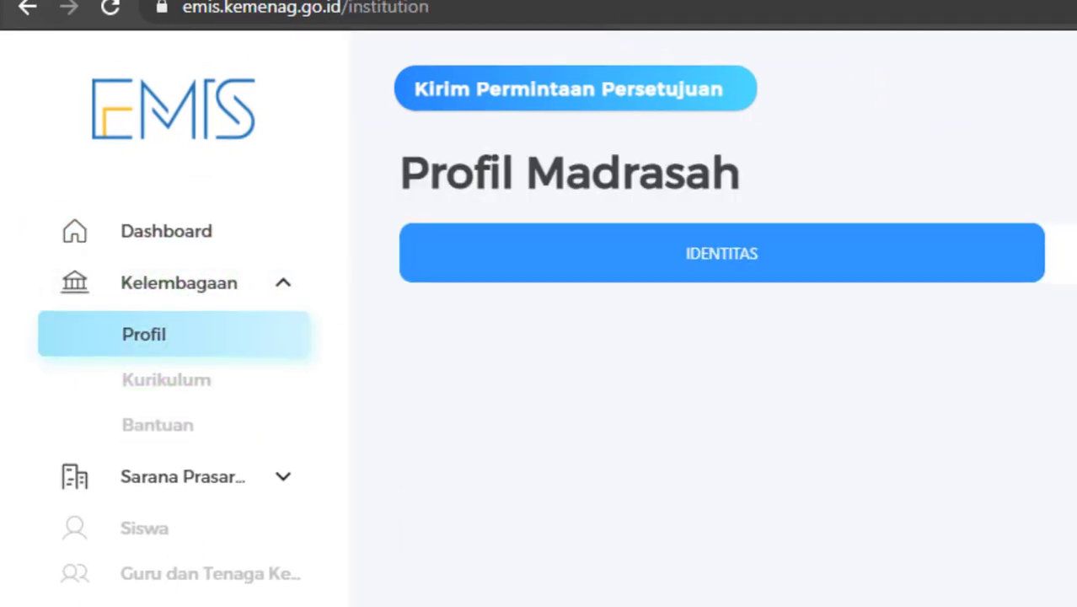
pyautogui.scroll(-2, 358, 333)
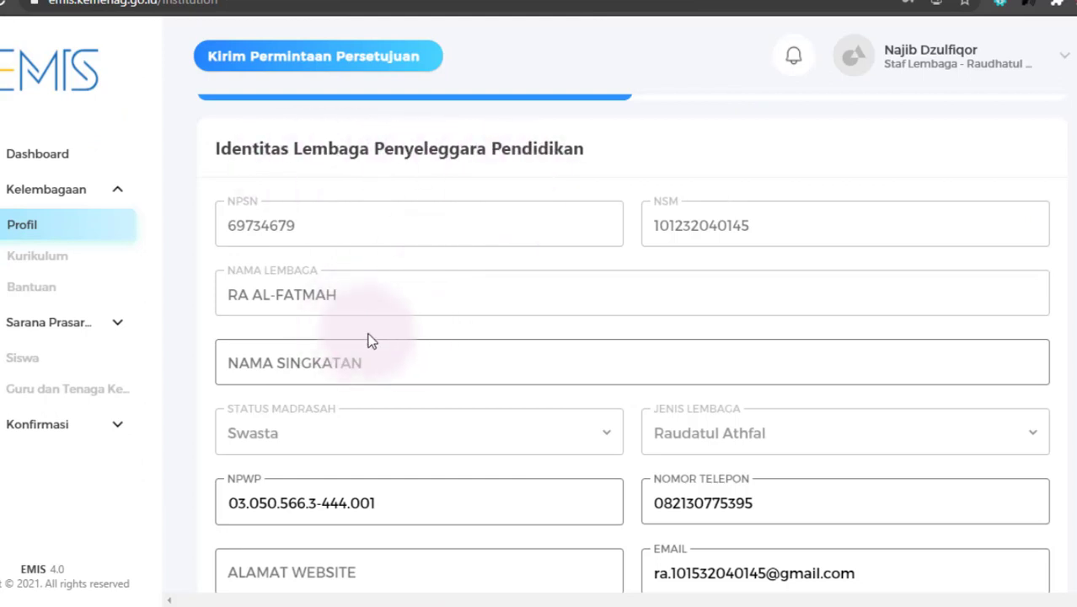
pyautogui.scroll(-2, 375, 342)
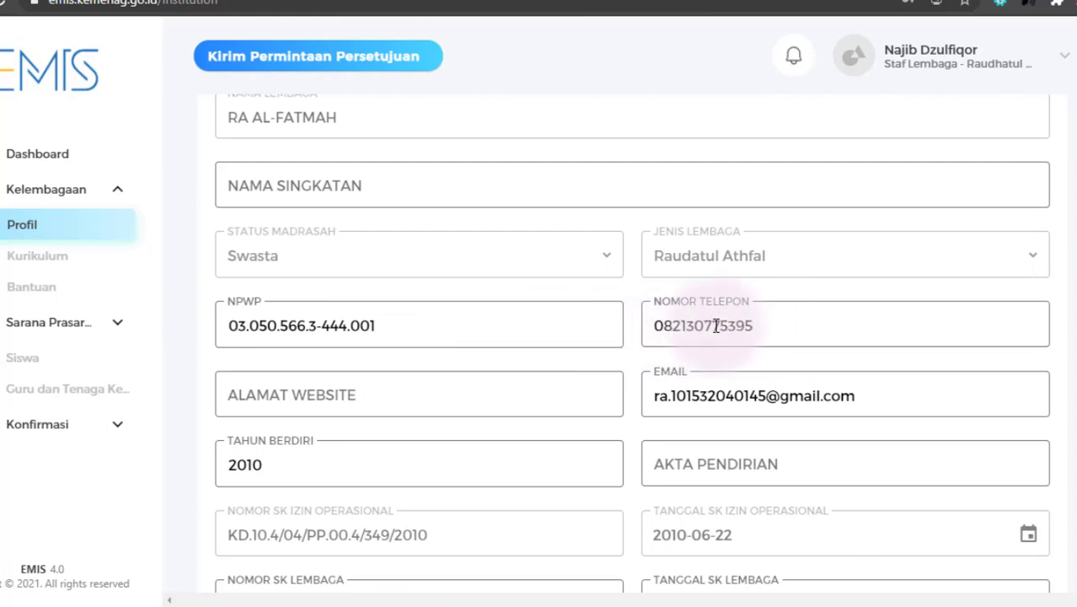
# Review the Identitas fields, including the phone number, then show the Lokasi tab.
pyautogui.click(767, 330)
pyautogui.click(697, 325)
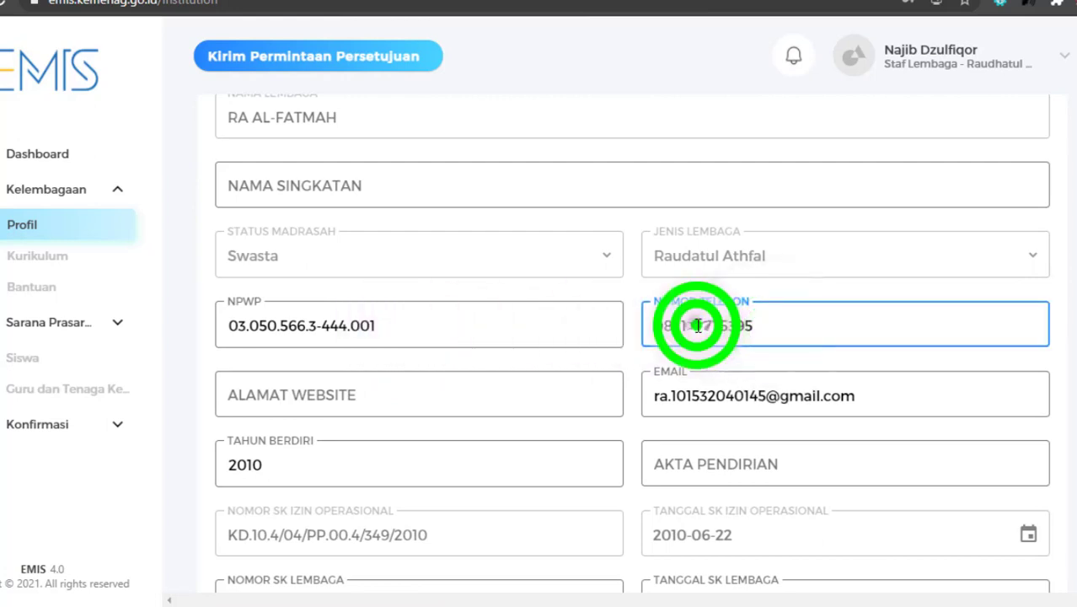
pyautogui.click(776, 329)
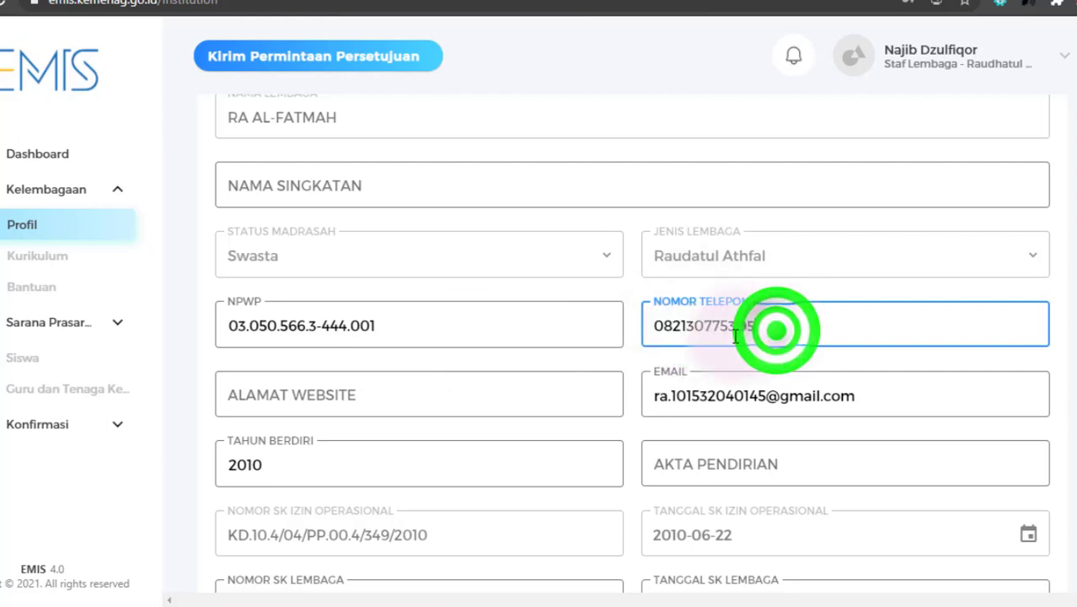
pyautogui.scroll(-1, 735, 336)
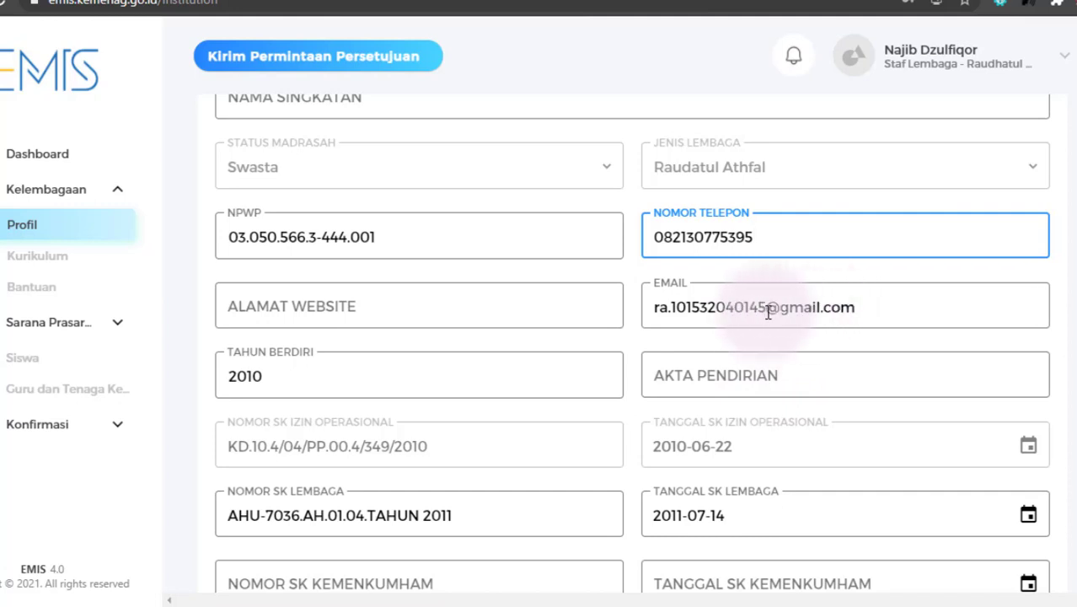
pyautogui.scroll(-10, 763, 321)
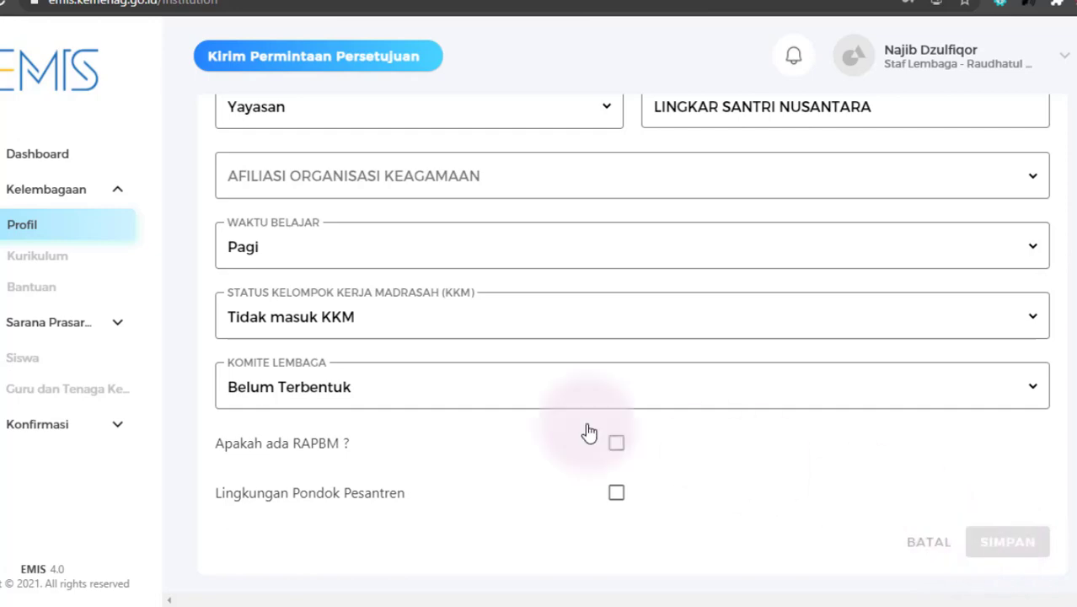
pyautogui.scroll(5, 875, 354)
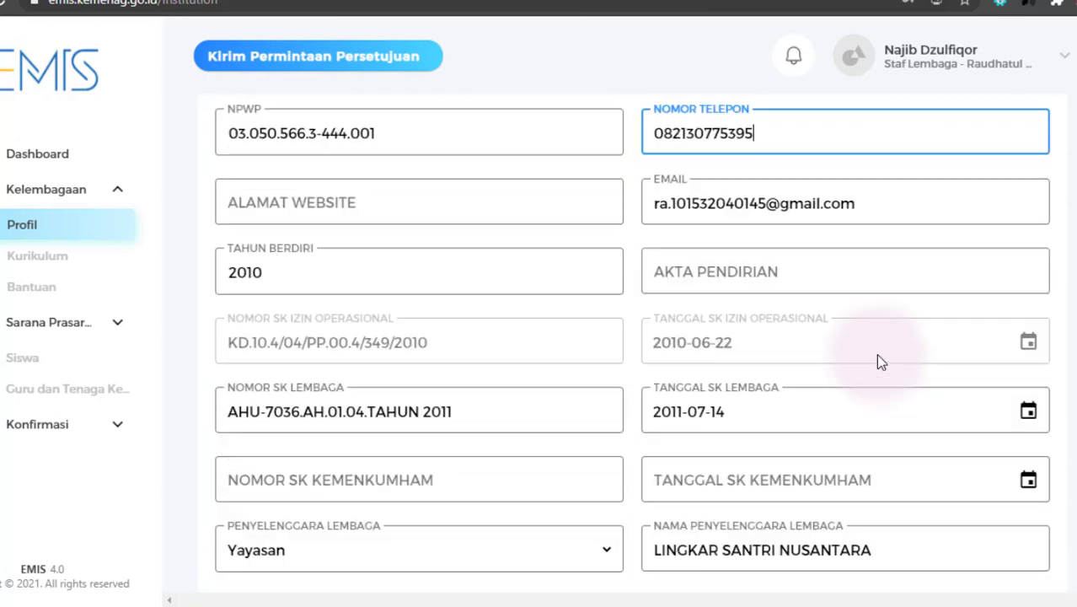
pyautogui.scroll(5, 876, 354)
pyautogui.click(830, 173)
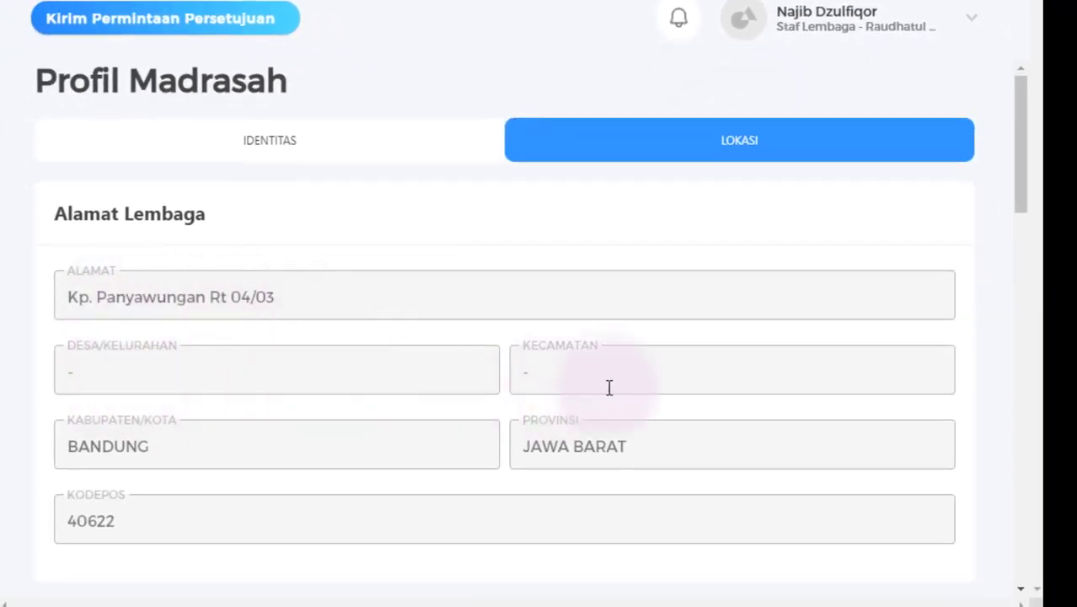
# Check the read-only village field and map, then go to the Lahan page via UBAH LOKASI DARI MENU LAHAN.
pyautogui.click(252, 371)
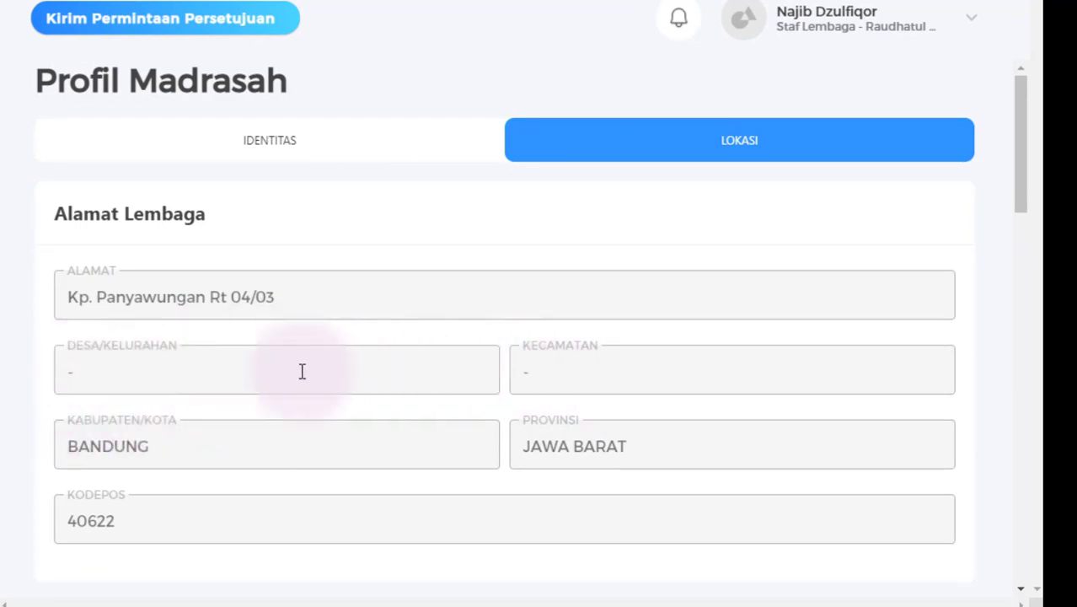
pyautogui.scroll(-2, 368, 363)
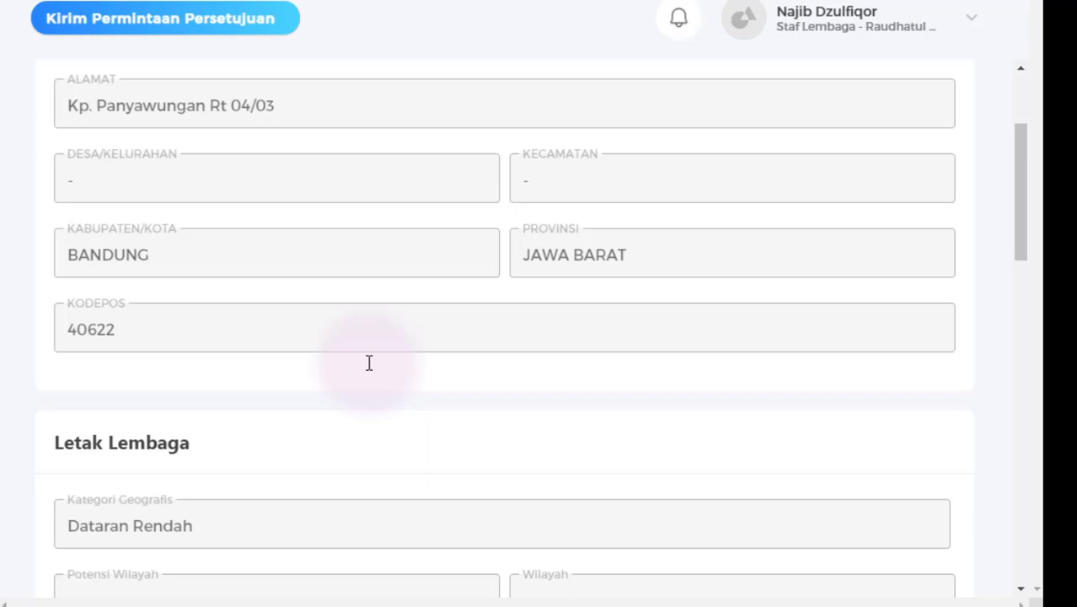
pyautogui.scroll(-2, 368, 364)
pyautogui.scroll(-1, 368, 363)
pyautogui.scroll(-1, 368, 363)
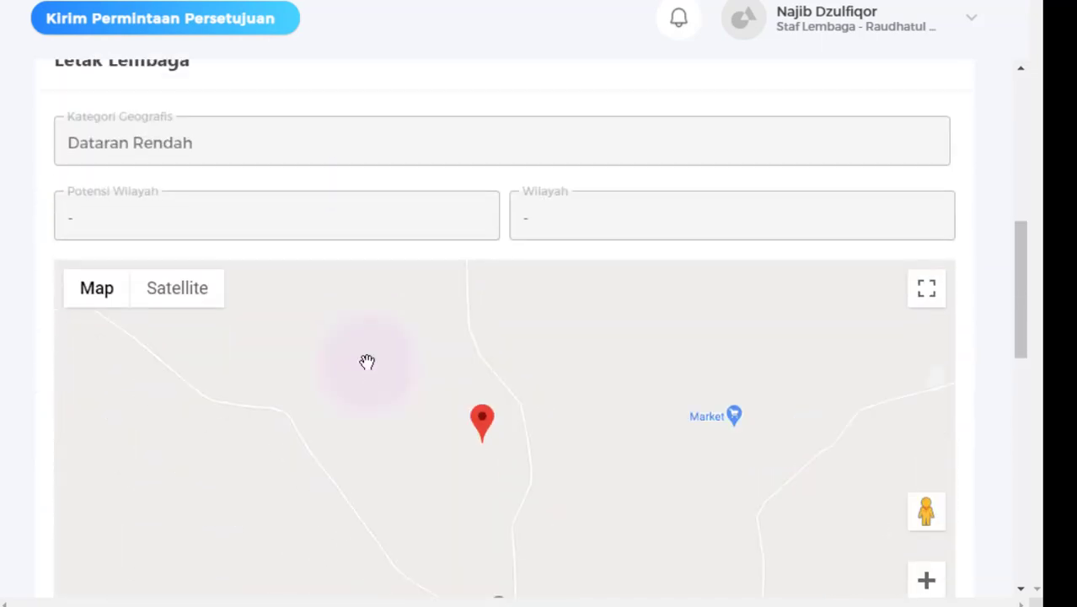
pyautogui.scroll(-1, 368, 362)
pyautogui.scroll(-1, 489, 321)
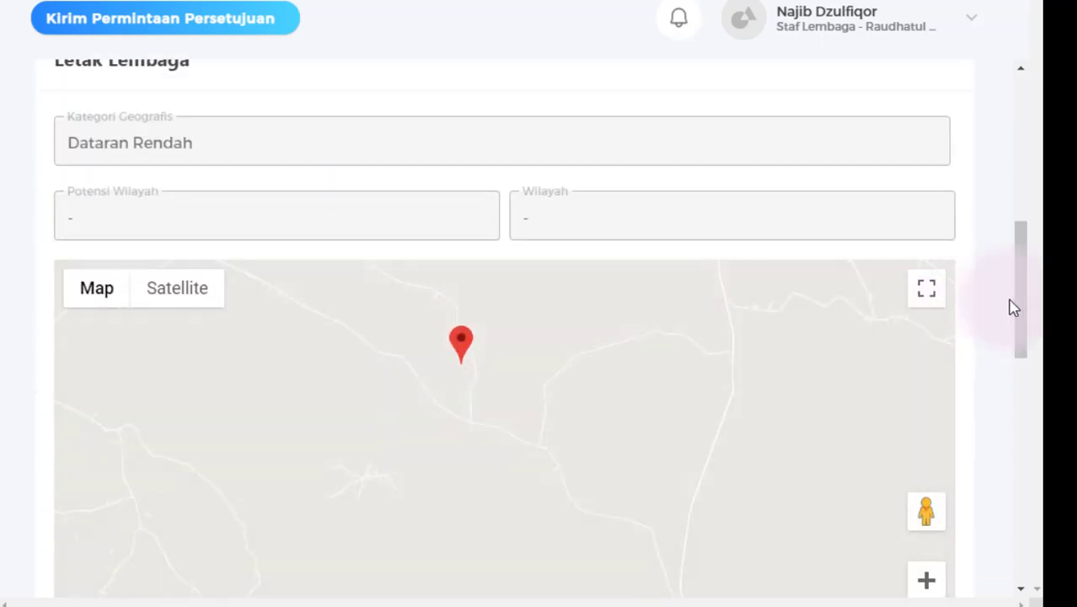
pyautogui.moveTo(1028, 303); pyautogui.dragTo(1005, 523)
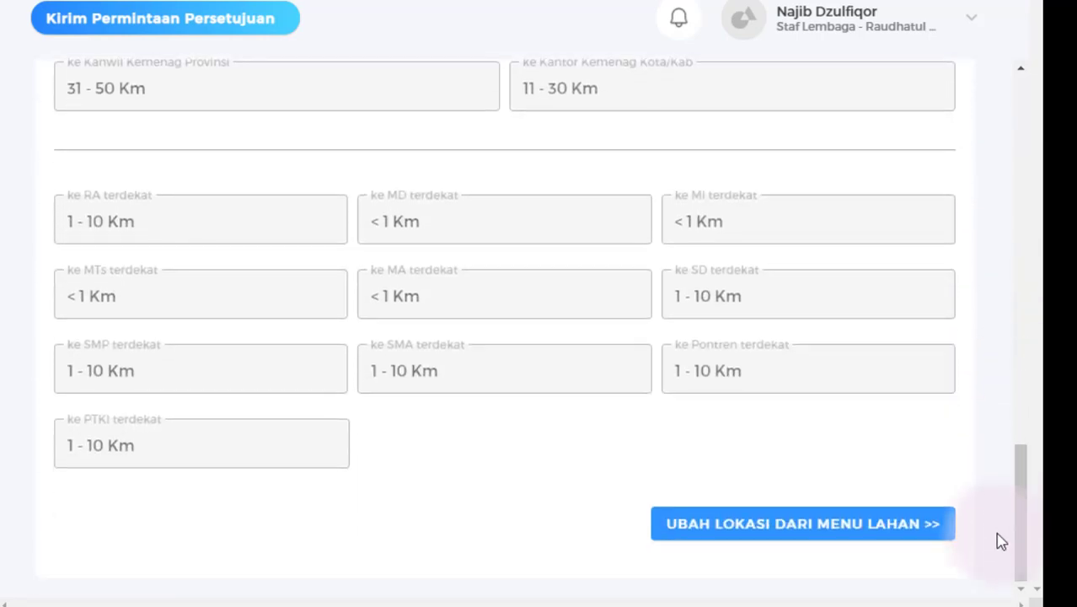
pyautogui.click(791, 527)
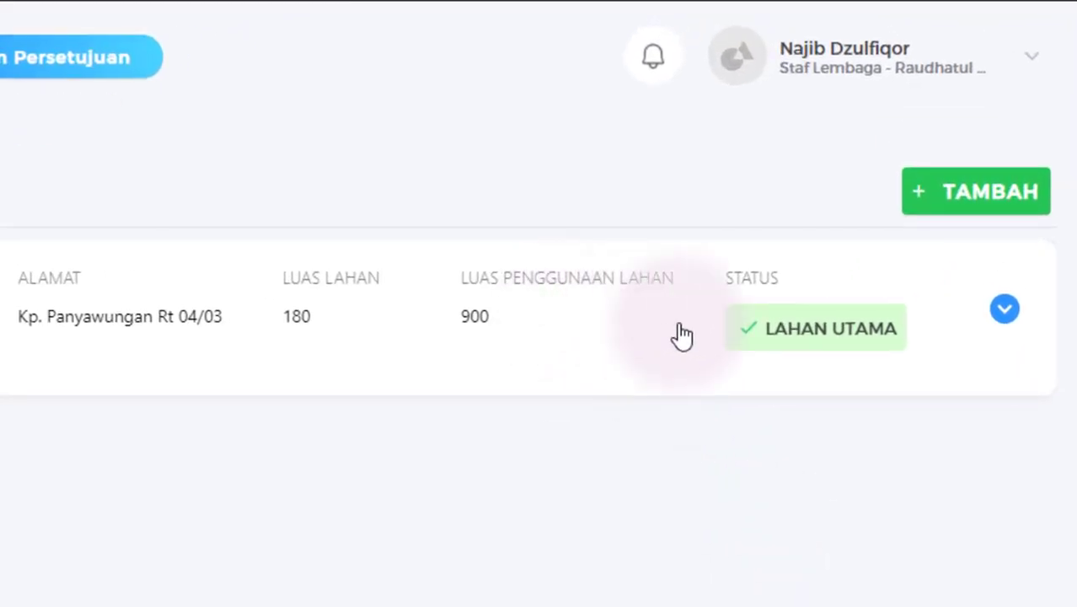
# Expand the RA AL-FATMAH land record and open its Edit Lahan form with UBAH.
pyautogui.click(822, 333)
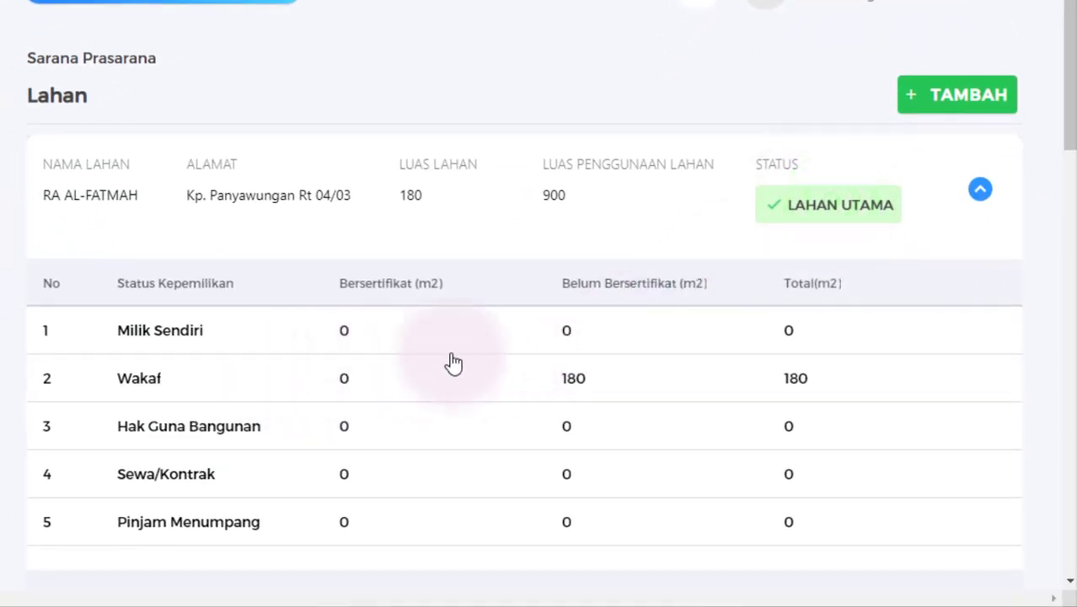
pyautogui.scroll(-3, 463, 360)
pyautogui.scroll(-3, 421, 369)
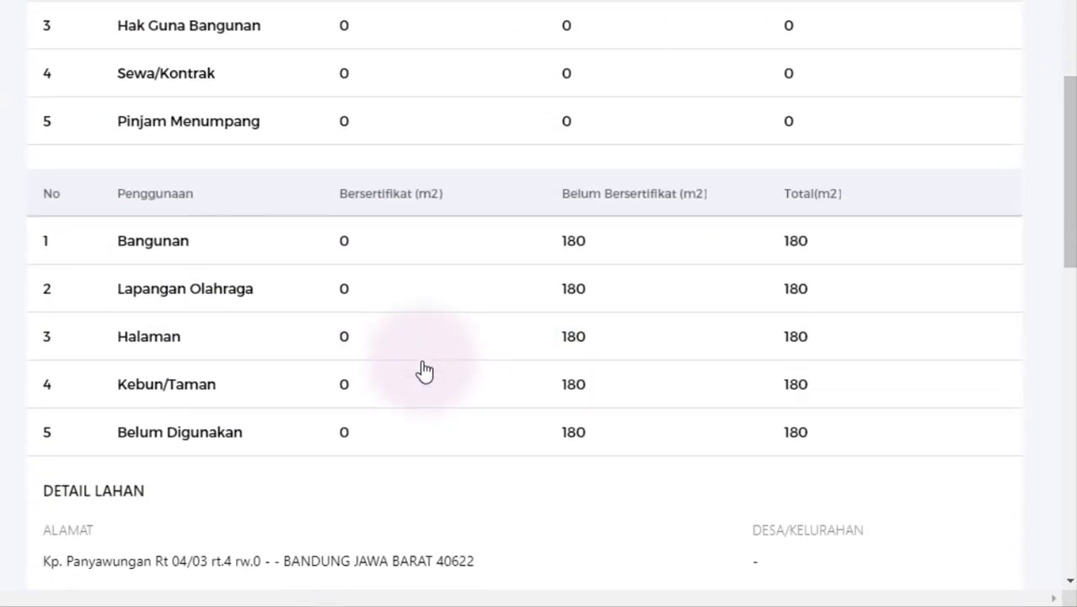
pyautogui.scroll(-4, 421, 370)
pyautogui.scroll(-5, 543, 361)
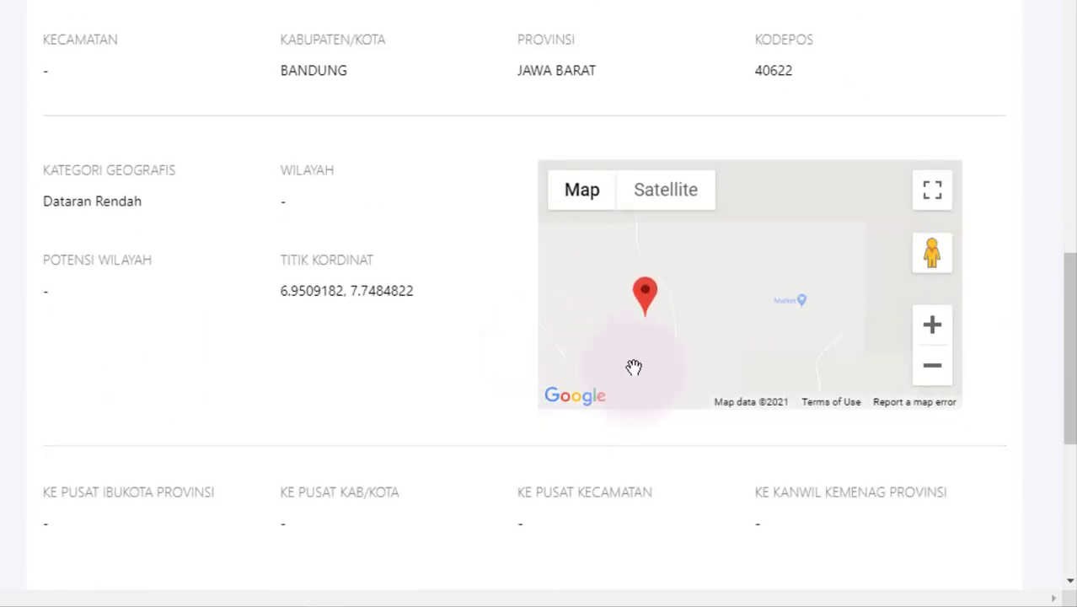
pyautogui.scroll(-5, 917, 431)
pyautogui.scroll(-1, 998, 450)
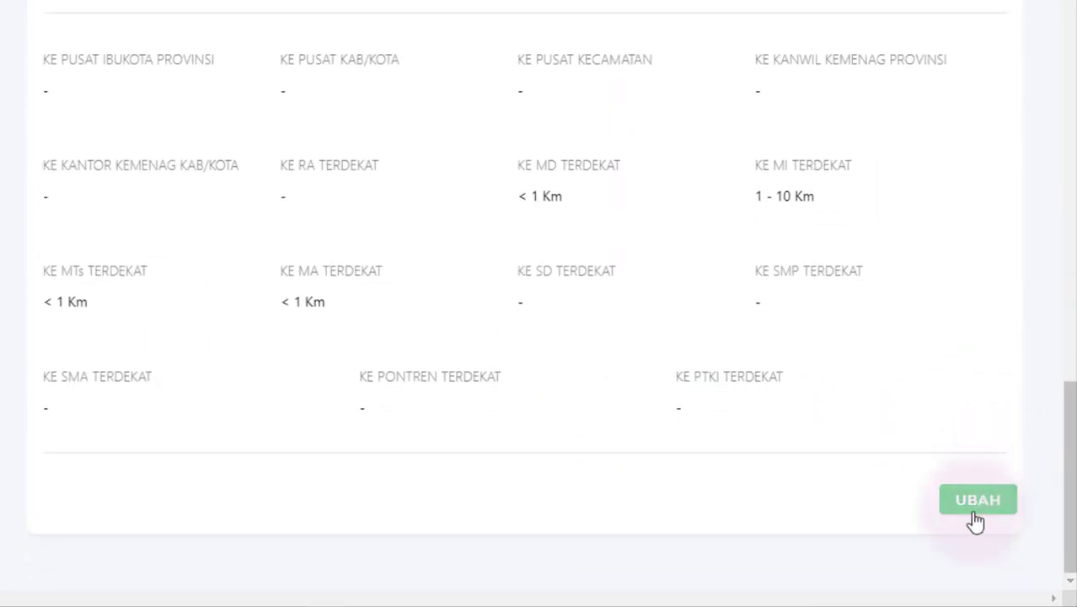
pyautogui.click(977, 502)
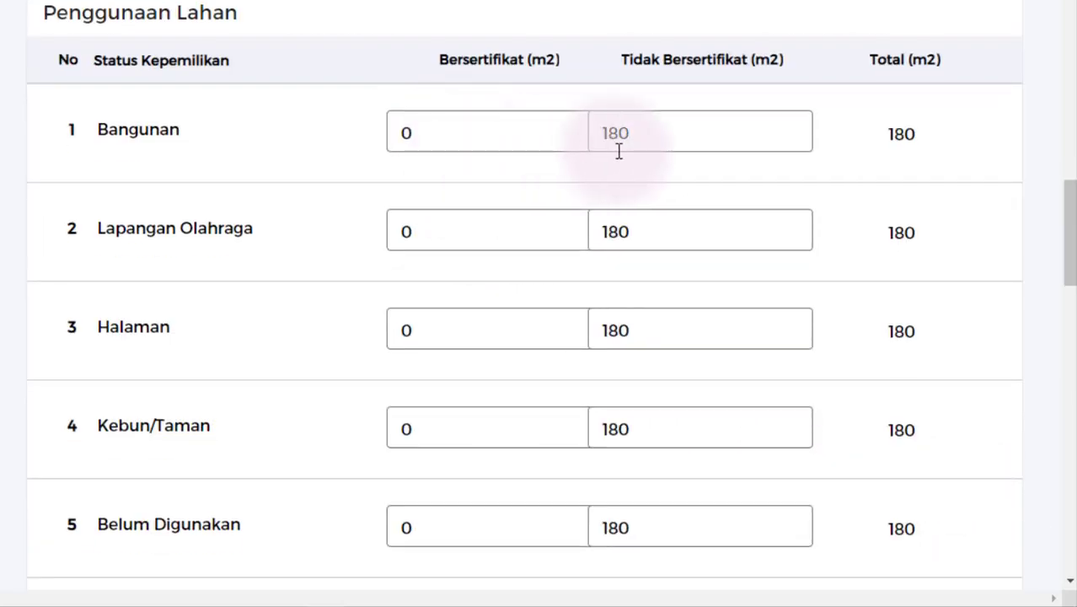
# Set the land address Kecamatan to CILEUNYI.
pyautogui.scroll(4, 647, 146)
pyautogui.scroll(2, 647, 146)
pyautogui.scroll(15, 646, 160)
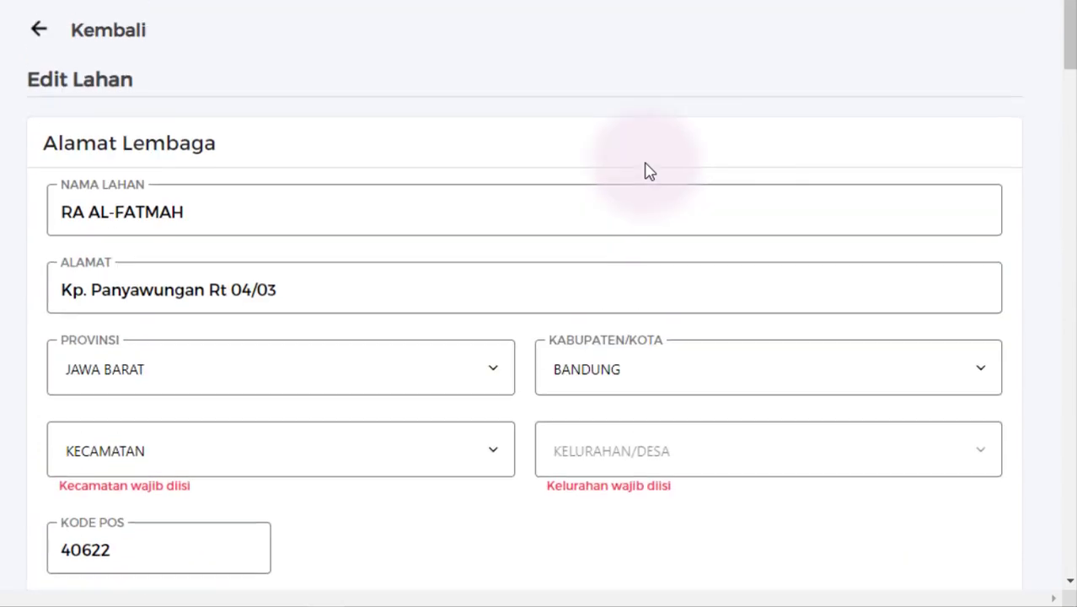
pyautogui.scroll(1, 648, 171)
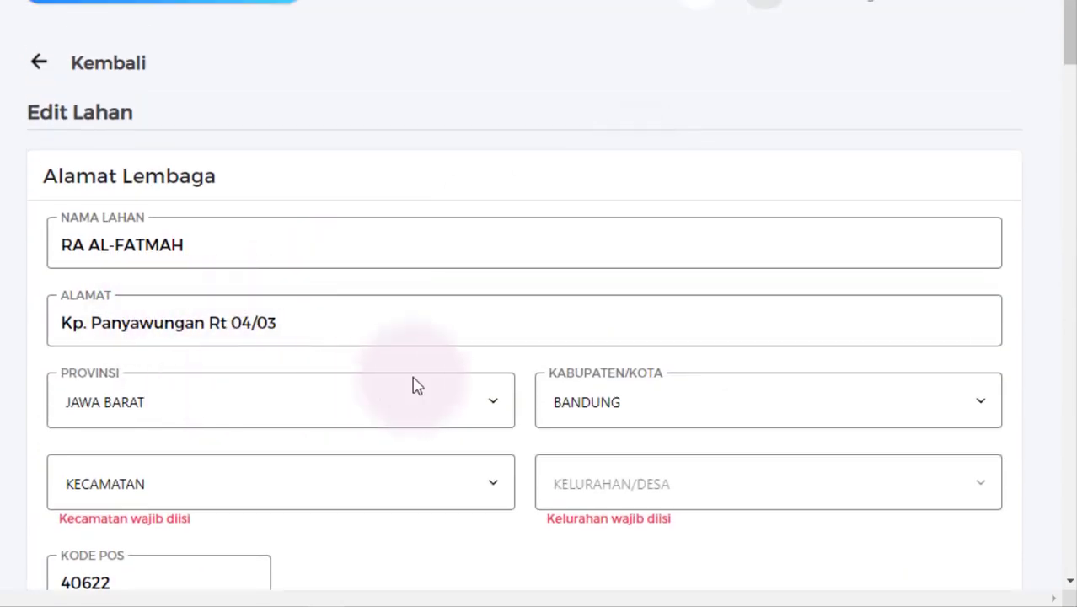
pyautogui.scroll(-1, 371, 384)
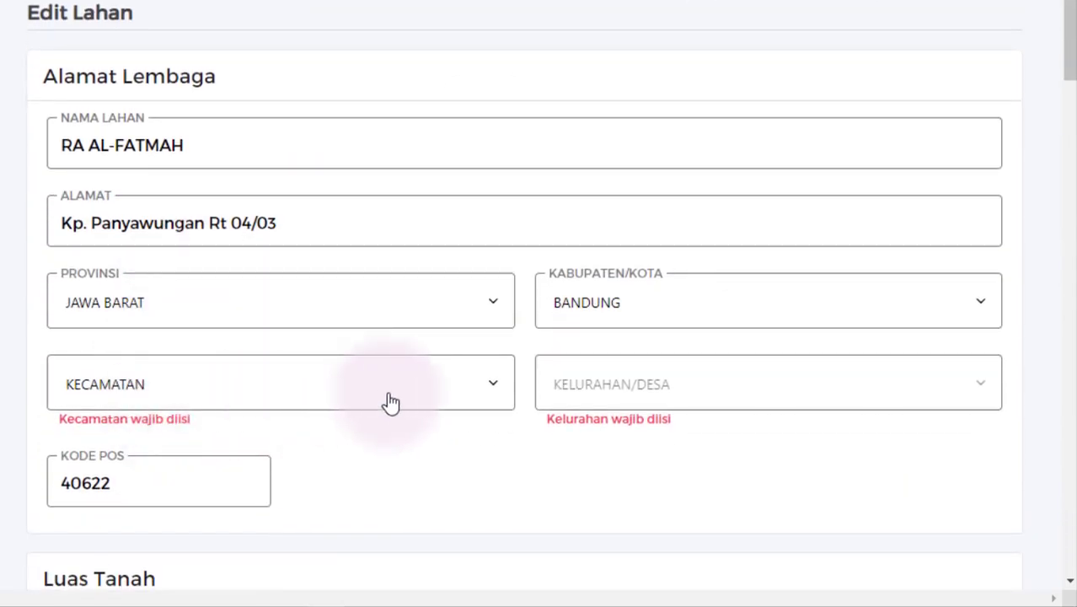
pyautogui.click(479, 387)
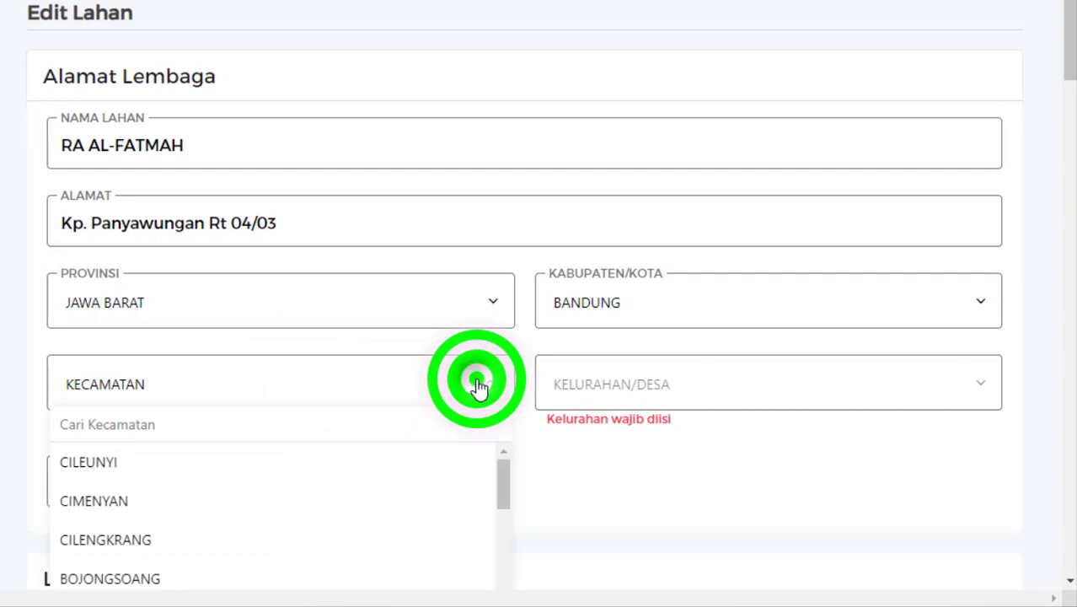
pyautogui.click(93, 463)
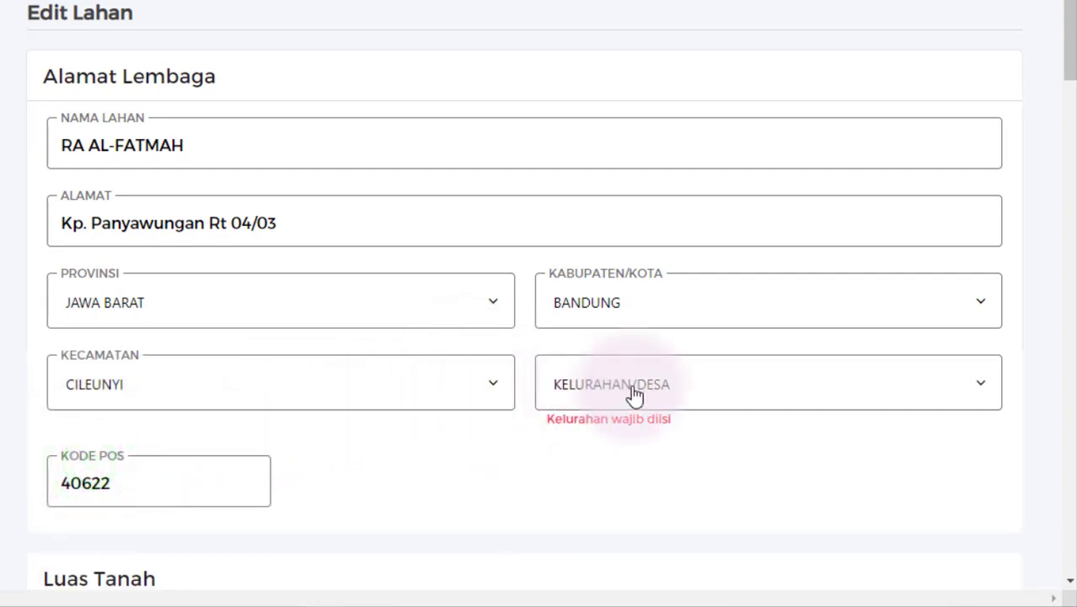
# Set the Kelurahan/Desa to CILEUNYI WETAN.
pyautogui.click(634, 389)
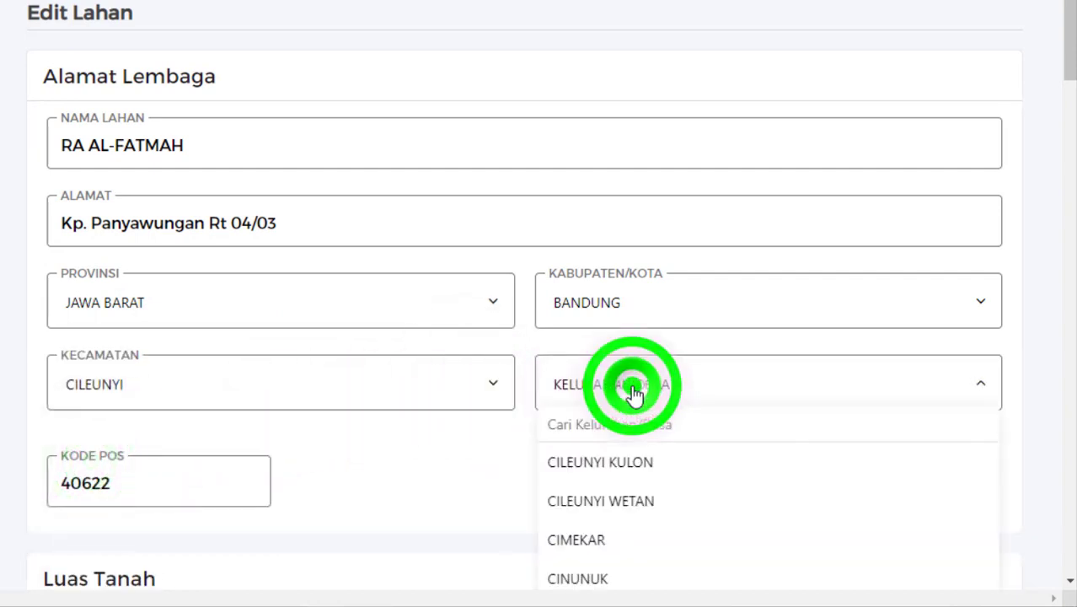
pyautogui.click(622, 503)
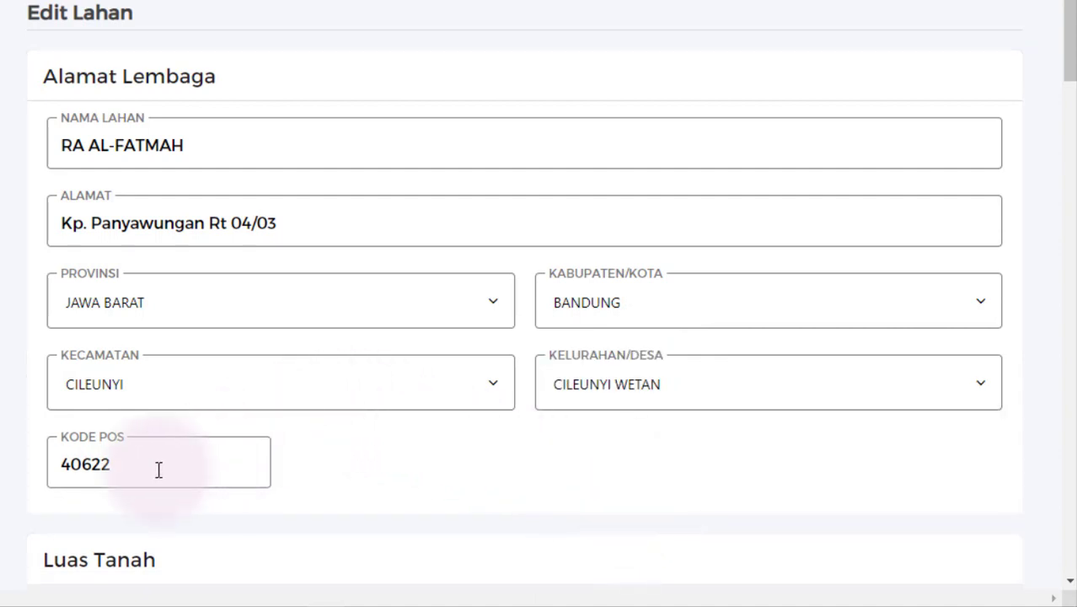
pyautogui.scroll(-2, 455, 353)
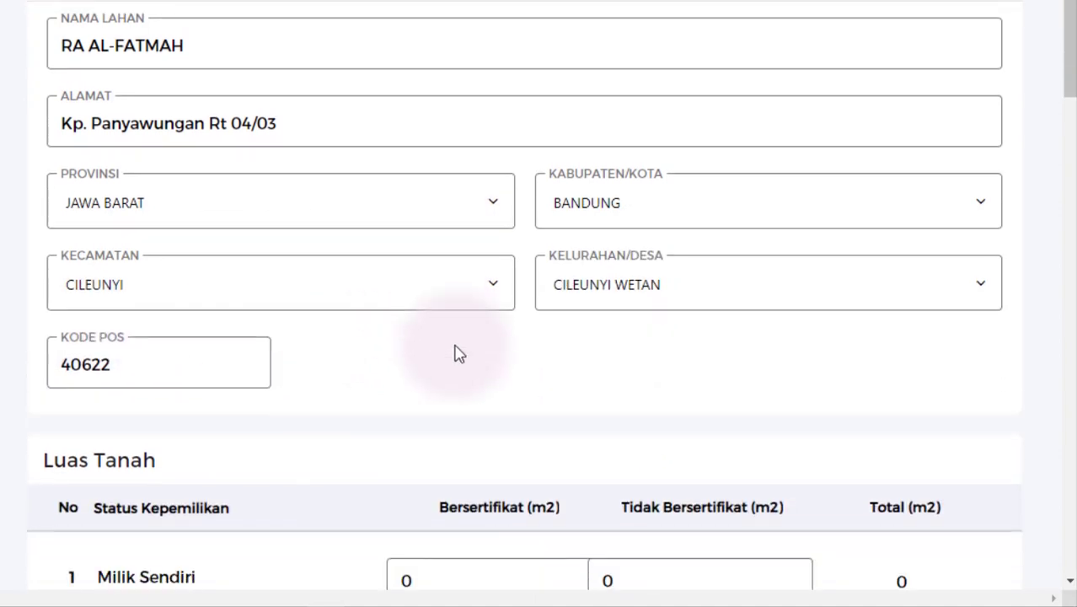
pyautogui.scroll(-1, 455, 352)
pyautogui.scroll(2, 455, 353)
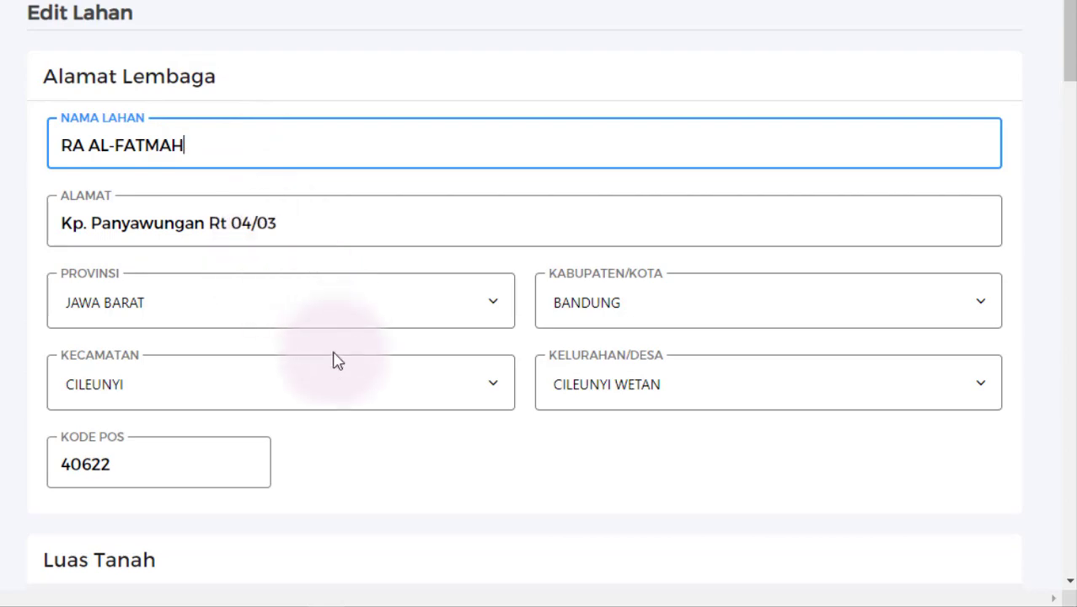
pyautogui.scroll(-1, 366, 386)
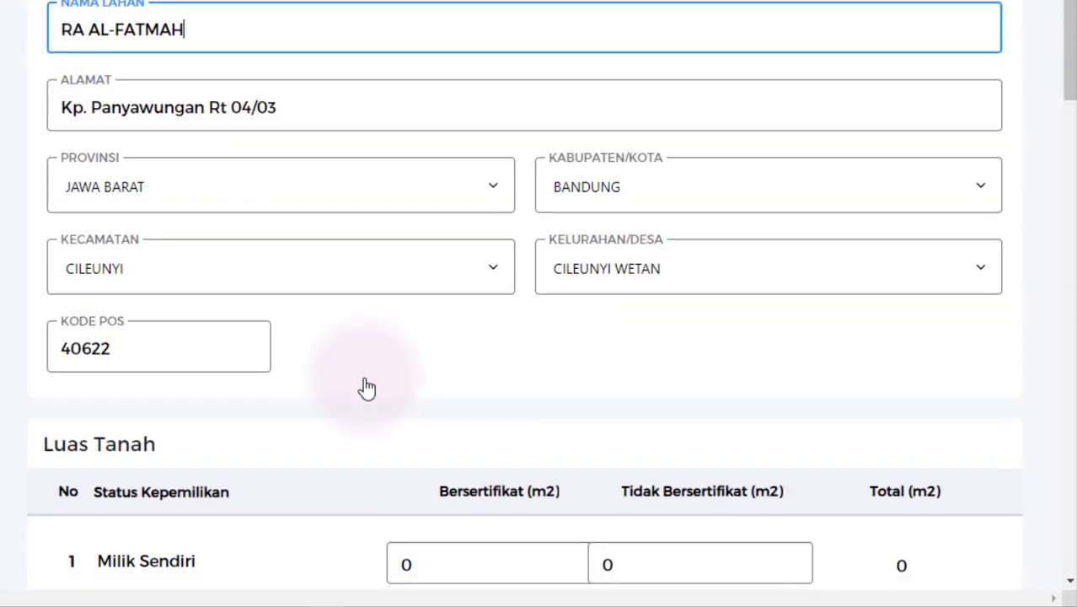
pyautogui.scroll(-2, 365, 384)
pyautogui.scroll(-2, 573, 362)
pyautogui.scroll(-1, 673, 324)
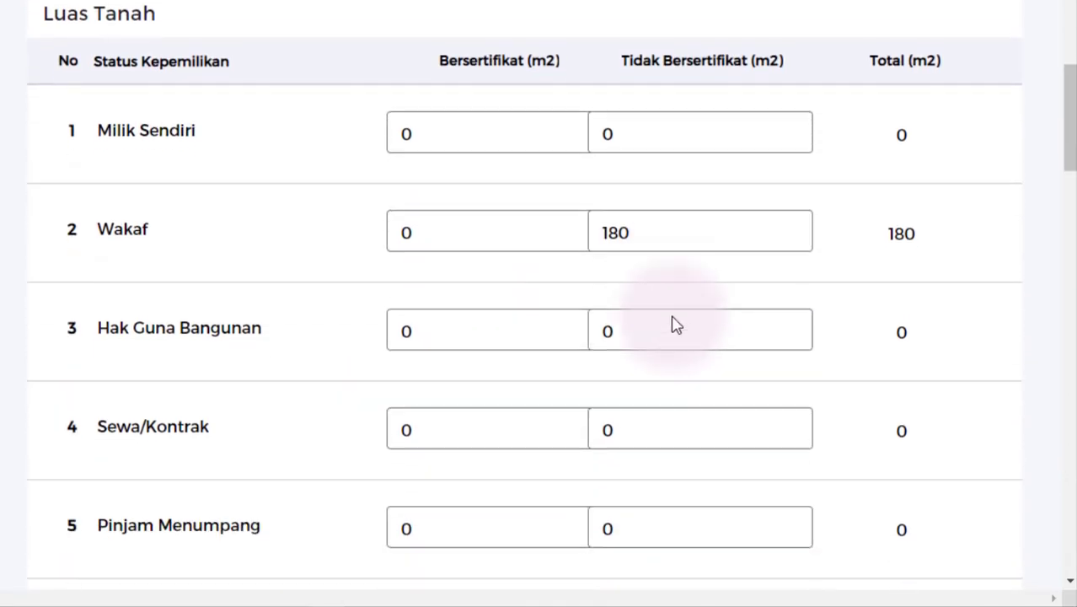
pyautogui.scroll(-3, 675, 324)
pyautogui.scroll(-2, 675, 324)
pyautogui.scroll(-2, 675, 324)
pyautogui.scroll(-5, 674, 324)
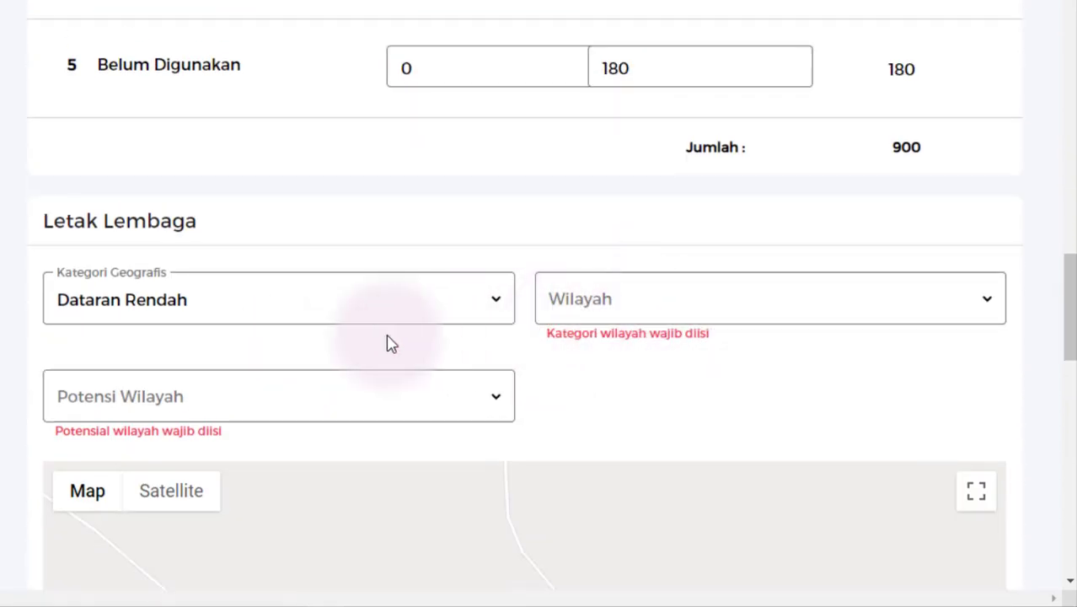
# Choose Pedesaan for Wilayah and Pertanian for Potensi Wilayah in the land form.
pyautogui.click(594, 299)
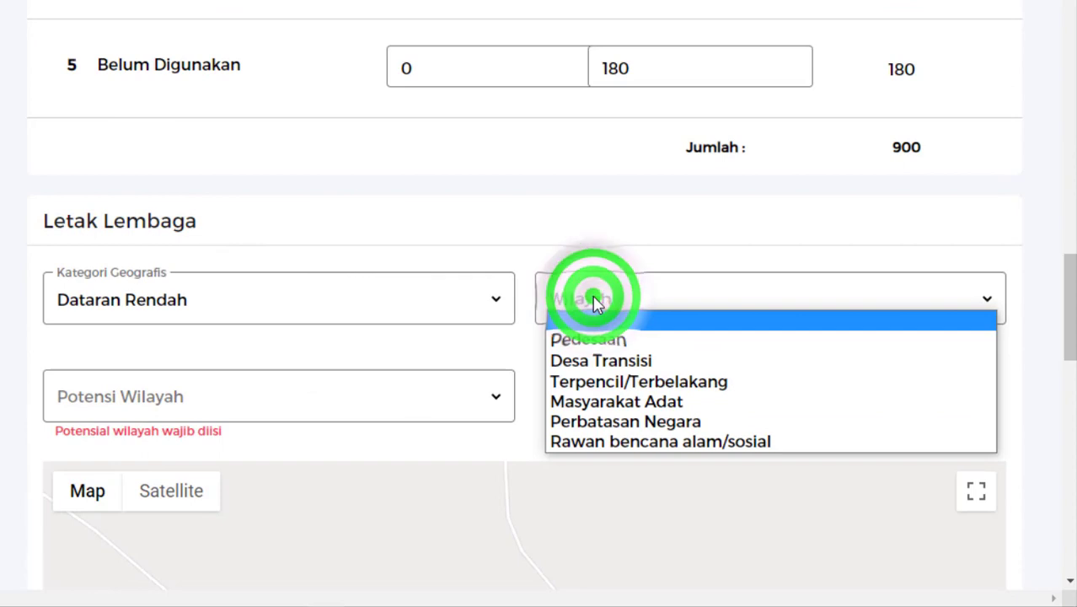
pyautogui.click(644, 339)
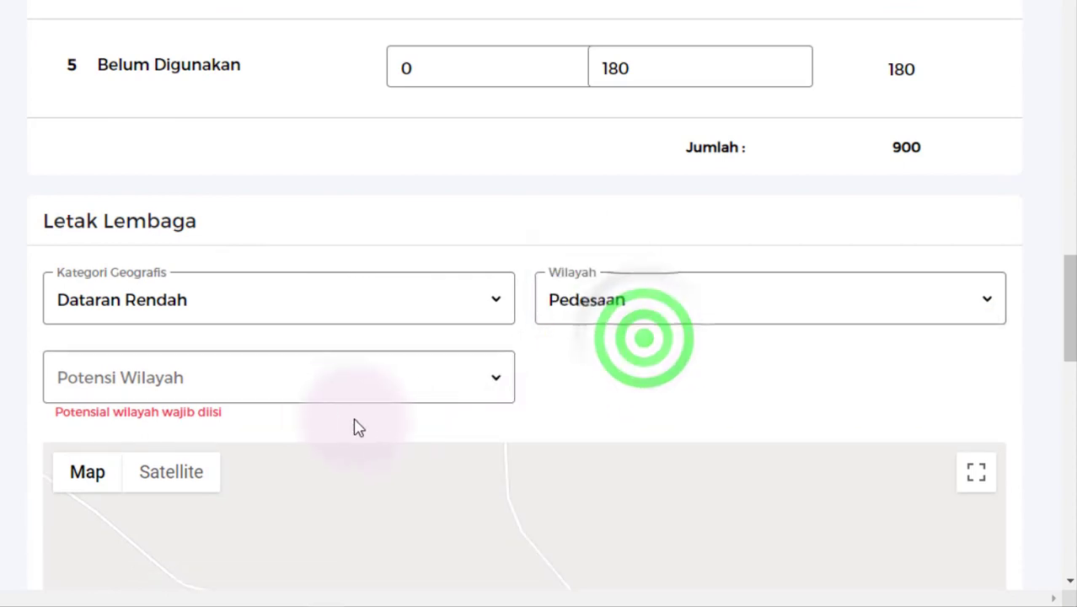
pyautogui.click(279, 380)
pyautogui.click(249, 418)
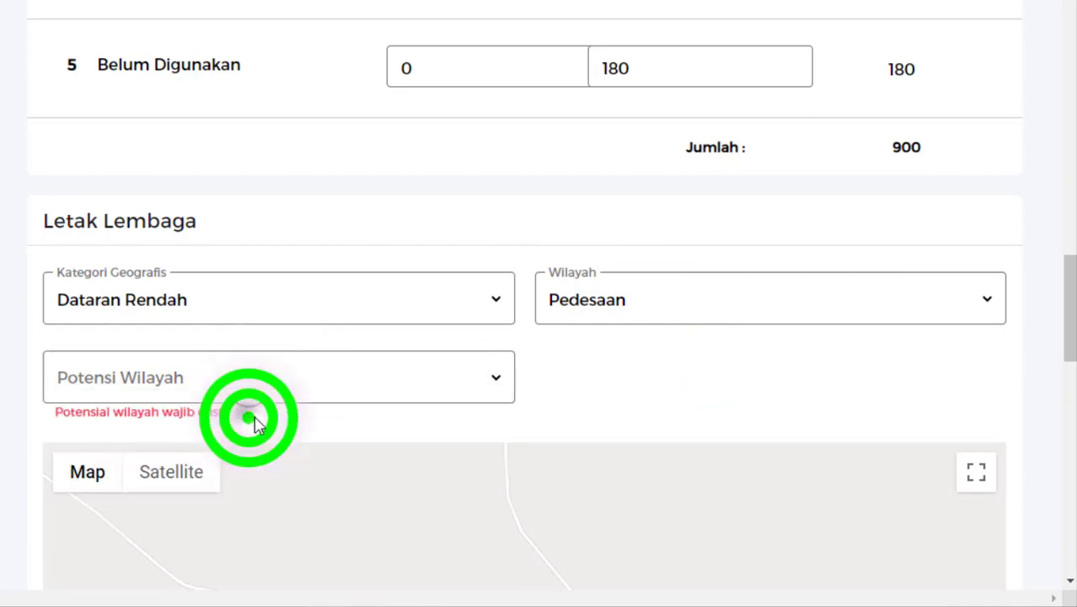
pyautogui.scroll(-2, 701, 411)
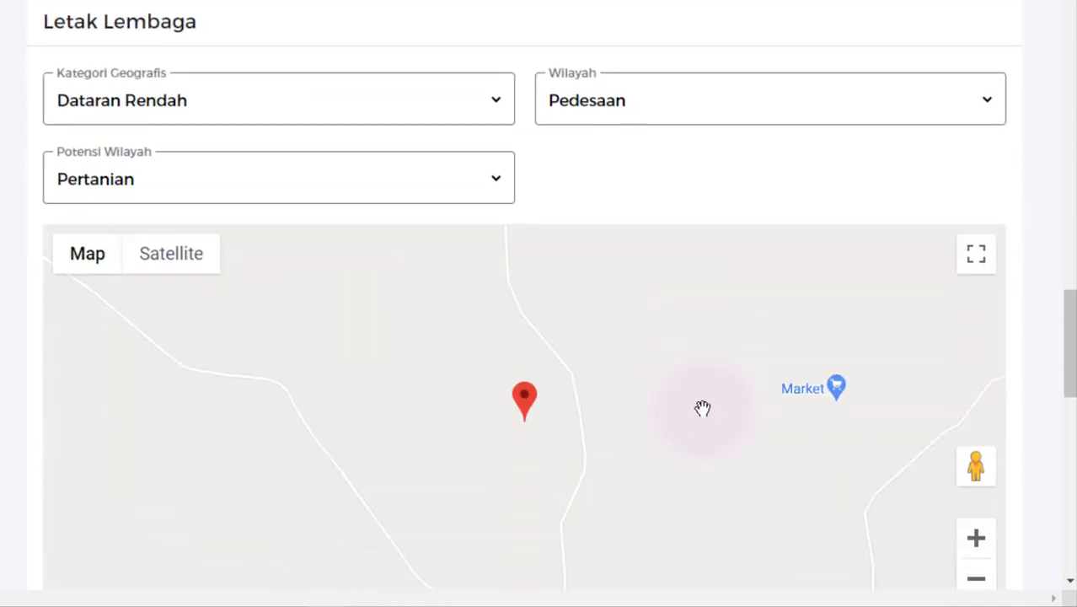
pyautogui.scroll(-1, 703, 407)
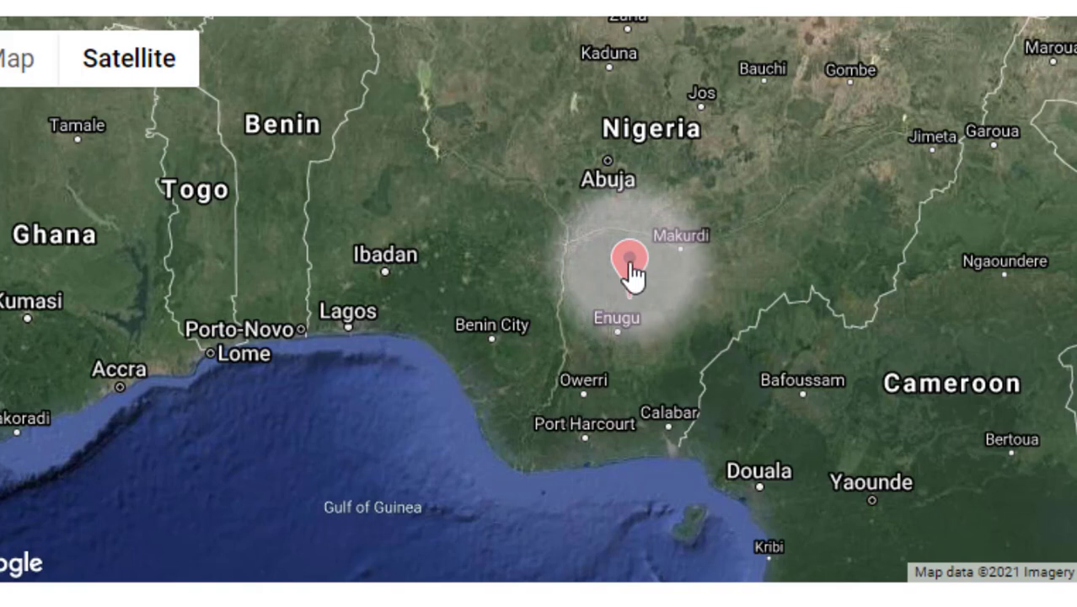
# Zoom the map out and drag the red pin from Nigeria over to Java.
pyautogui.moveTo(632, 276)
pyautogui.mouseDown()
pyautogui.moveTo(903, 354)
pyautogui.moveTo(702, 261)
pyautogui.mouseUp()
pyautogui.scroll(-1, 698, 262)
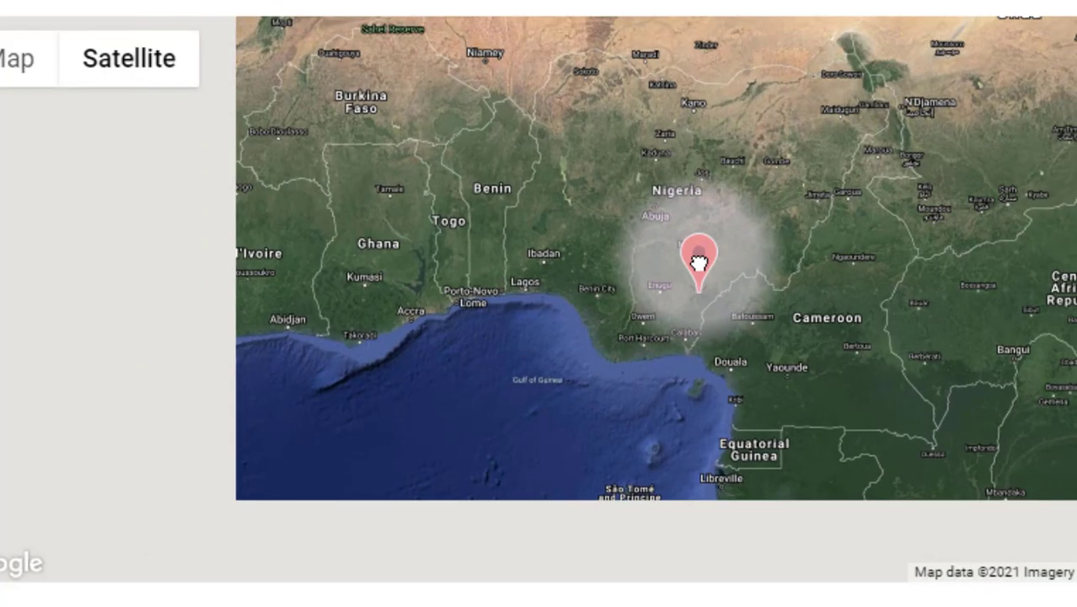
pyautogui.scroll(-1, 699, 263)
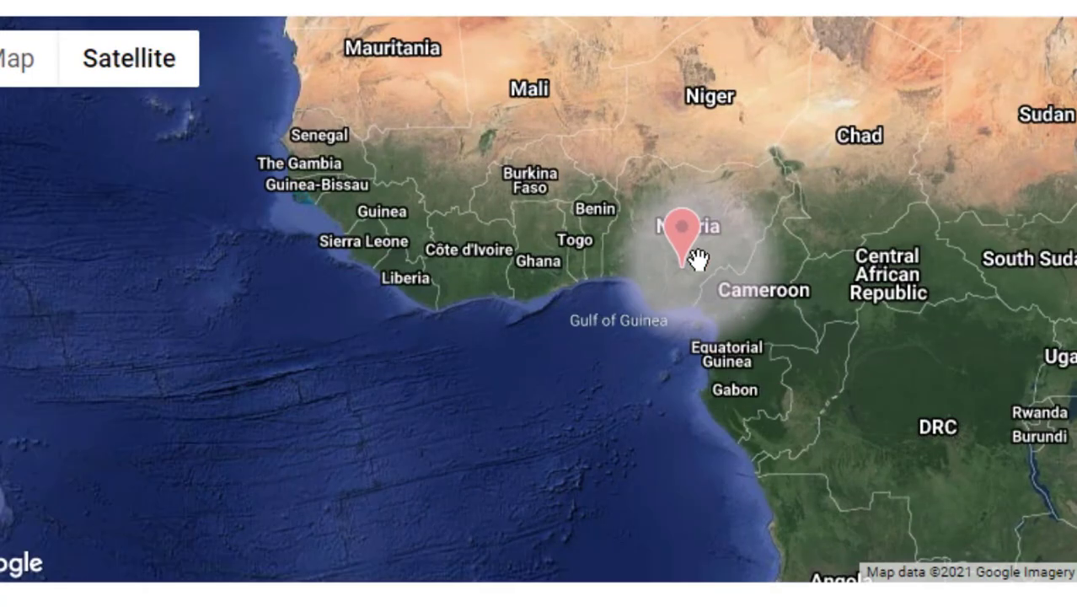
pyautogui.scroll(-1, 698, 262)
pyautogui.scroll(-1, 695, 259)
pyautogui.scroll(-1, 696, 259)
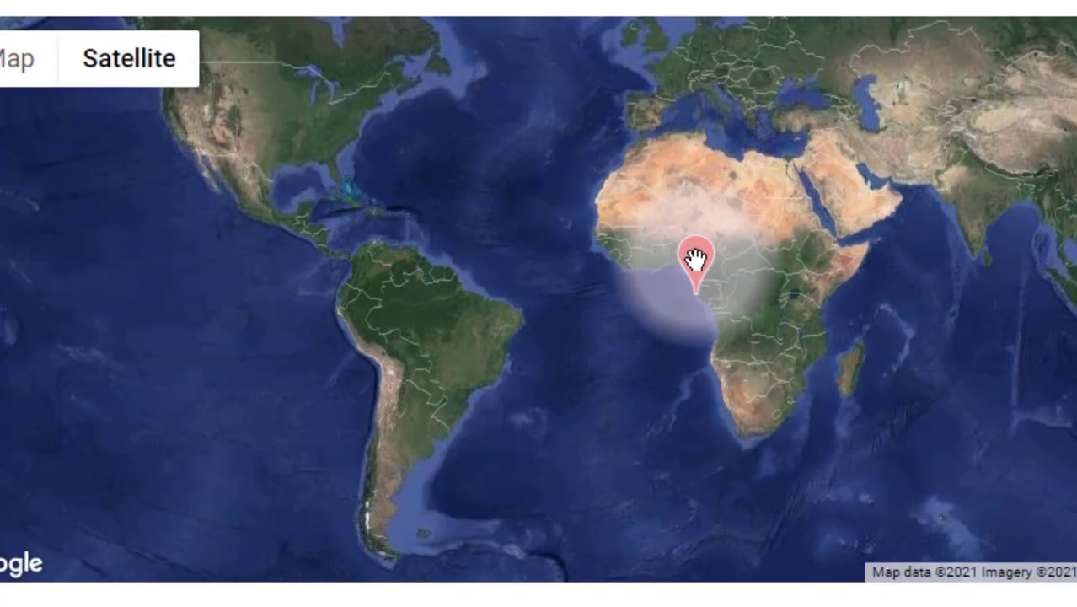
pyautogui.moveTo(697, 257); pyautogui.dragTo(642, 335)
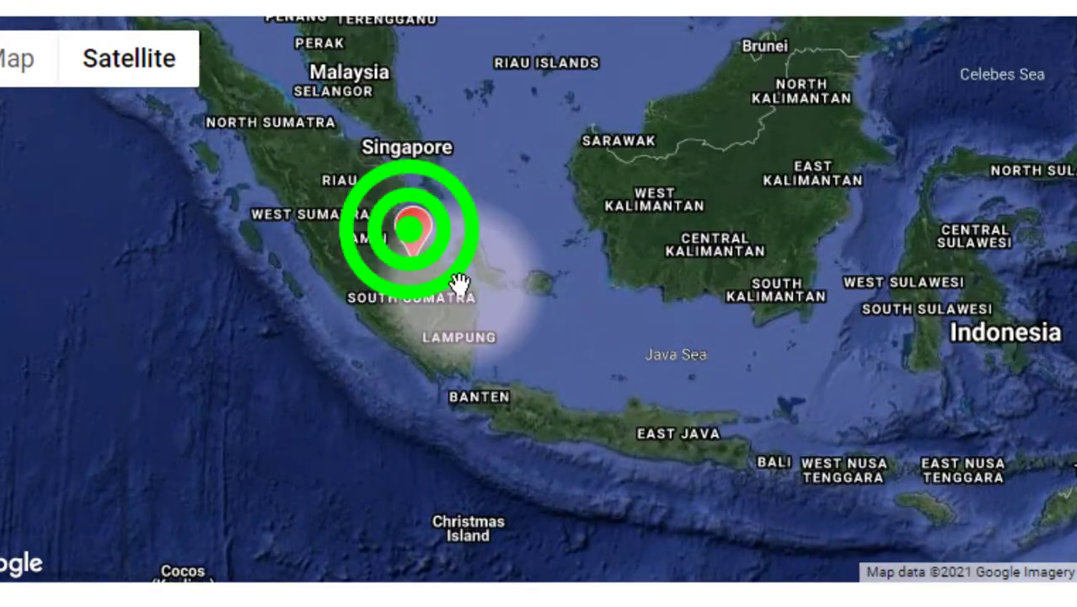
pyautogui.moveTo(459, 283); pyautogui.dragTo(632, 433)
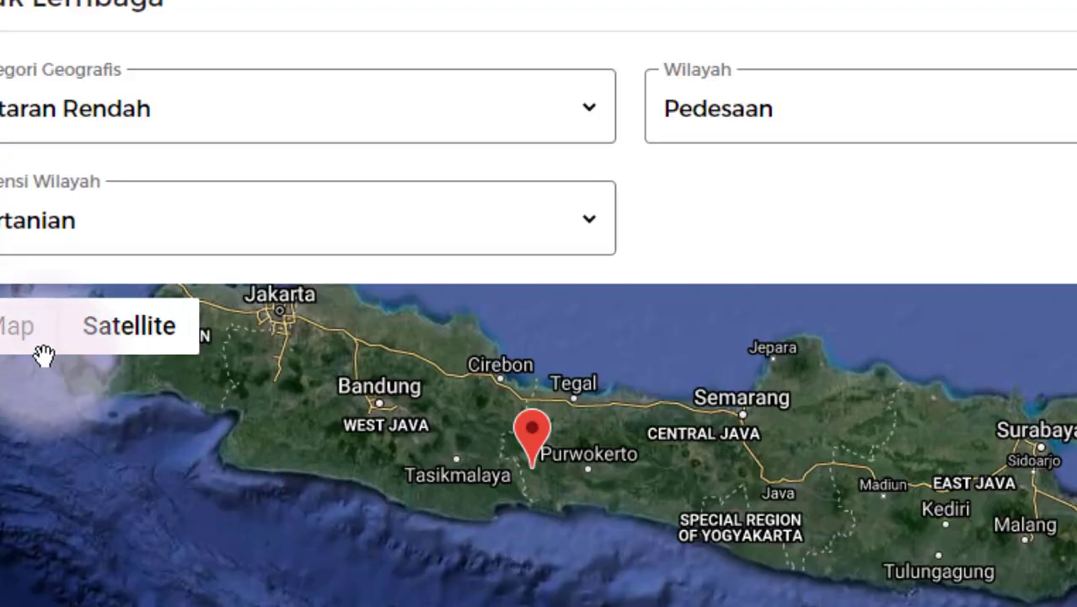
# Zoom into Cileunyi and drop the pin at Panyawungan near Ci Beusi.
pyautogui.moveTo(533, 428); pyautogui.dragTo(373, 355)
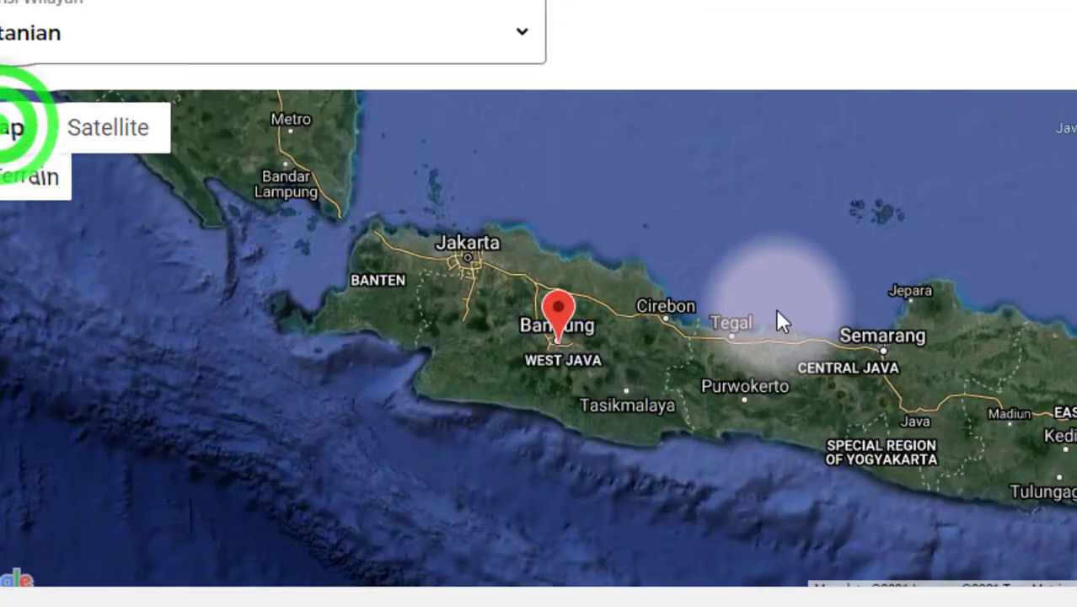
pyautogui.scroll(3, 624, 377)
pyautogui.moveTo(293, 233); pyautogui.dragTo(392, 244)
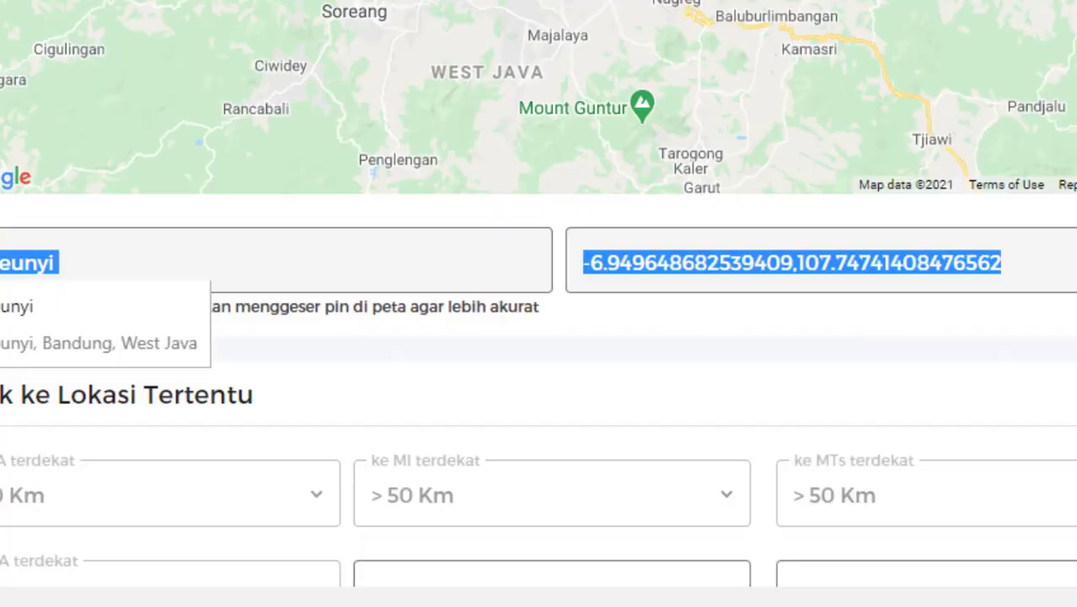
pyautogui.scroll(3, 477, 268)
pyautogui.scroll(2, 873, 213)
pyautogui.doubleClick(873, 213)
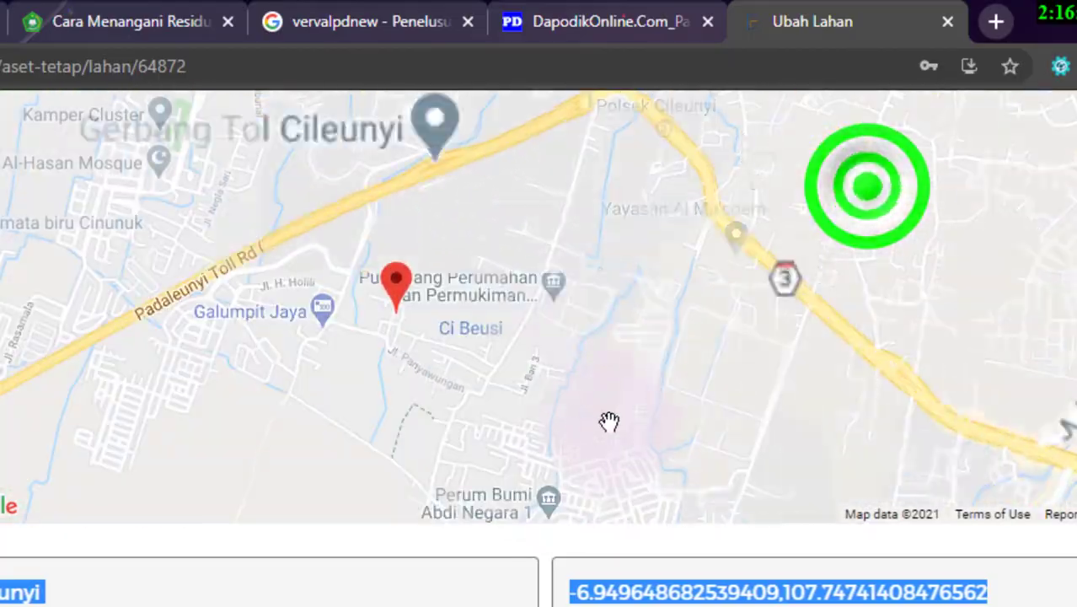
pyautogui.doubleClick(625, 248)
pyautogui.moveTo(78, 377); pyautogui.dragTo(198, 408)
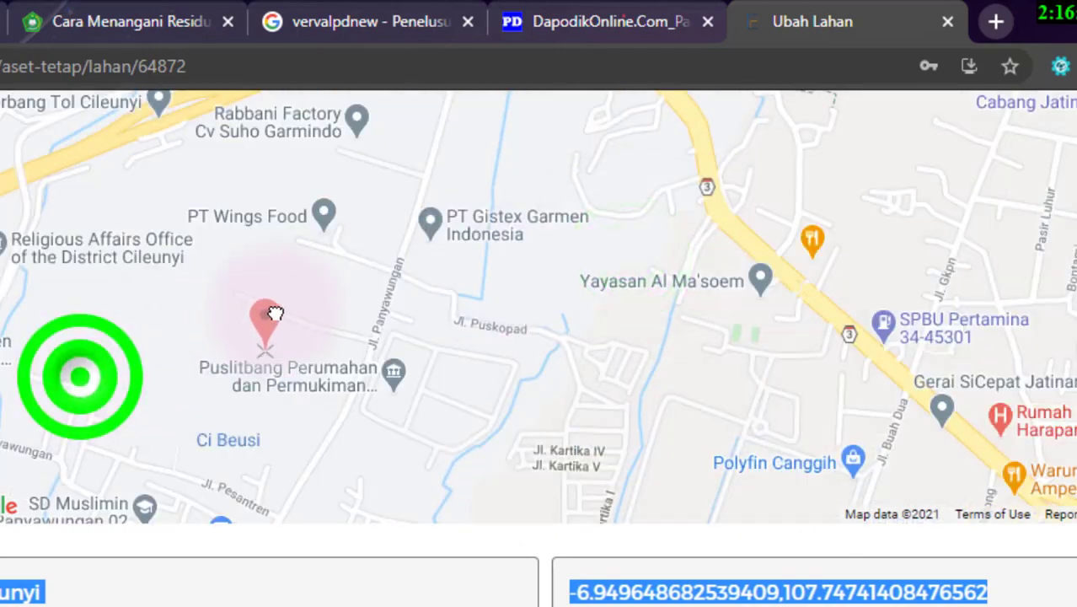
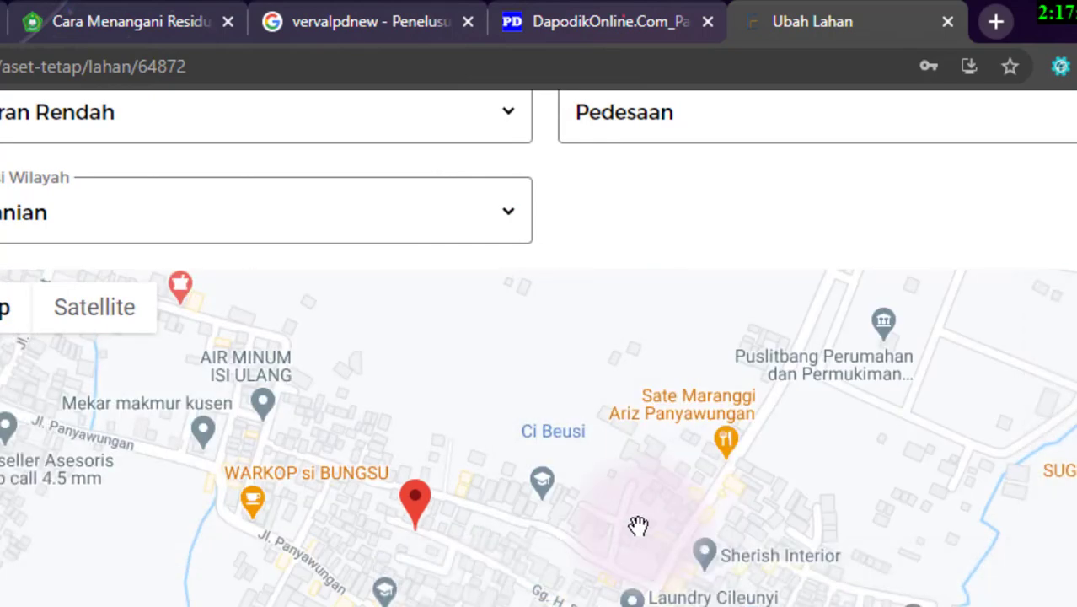
# Zoom the map and move the land pin just below Jl. Pesantren, Cileunyi, updating the coordinates.
pyautogui.doubleClick(637, 524)
pyautogui.moveTo(209, 506); pyautogui.dragTo(291, 514)
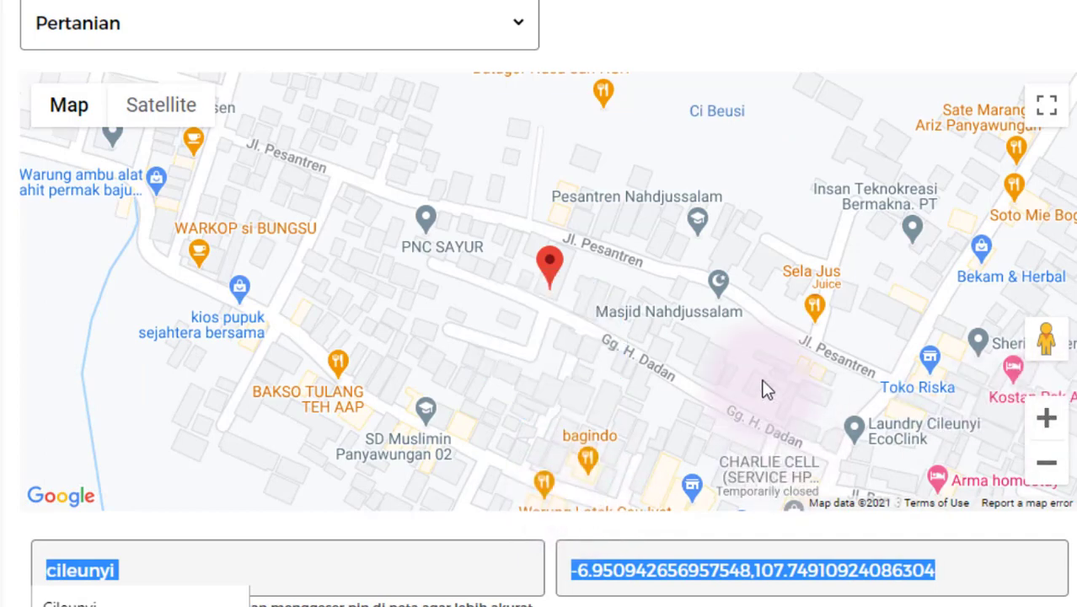
pyautogui.scroll(-5, 817, 393)
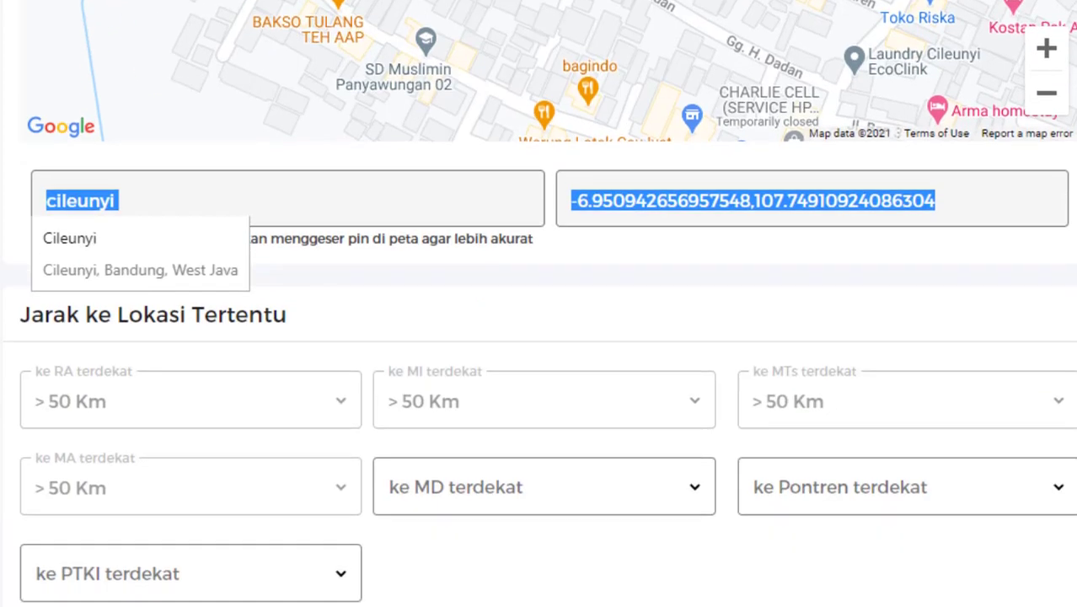
pyautogui.scroll(-1, 539, 337)
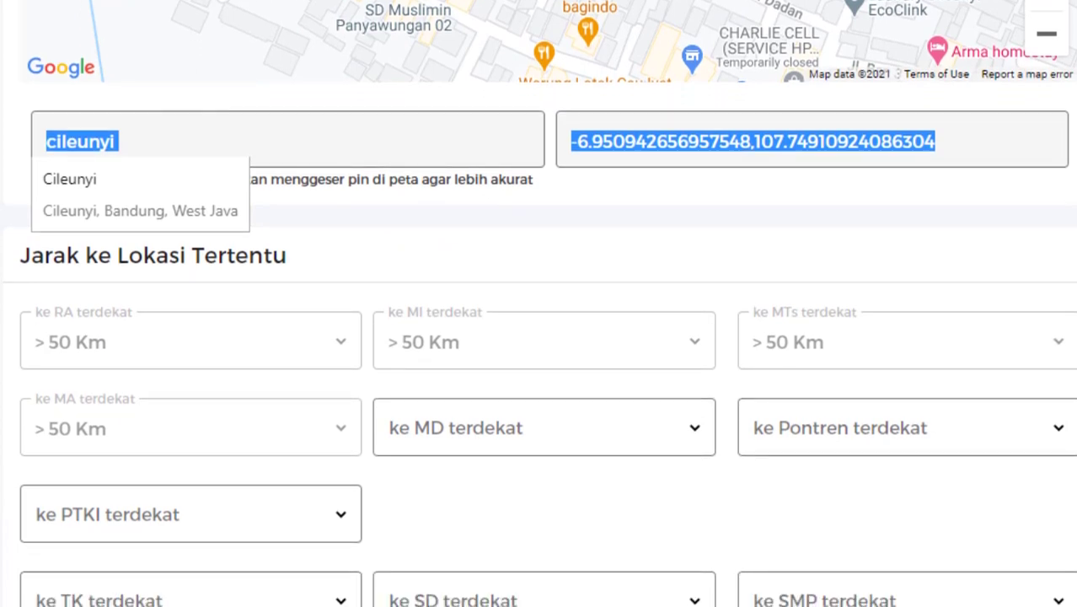
pyautogui.scroll(-2, 539, 337)
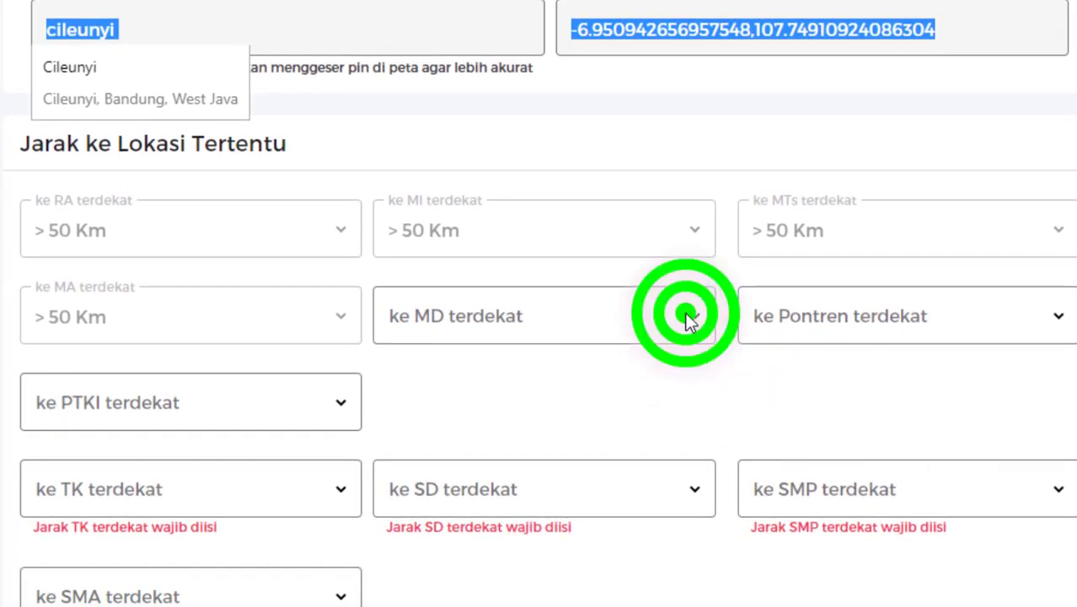
# Set nearest MD, Pontren, TK, SD and SMP distances to <1 Km and PTKI to 1 - 10 Km.
pyautogui.click(687, 317)
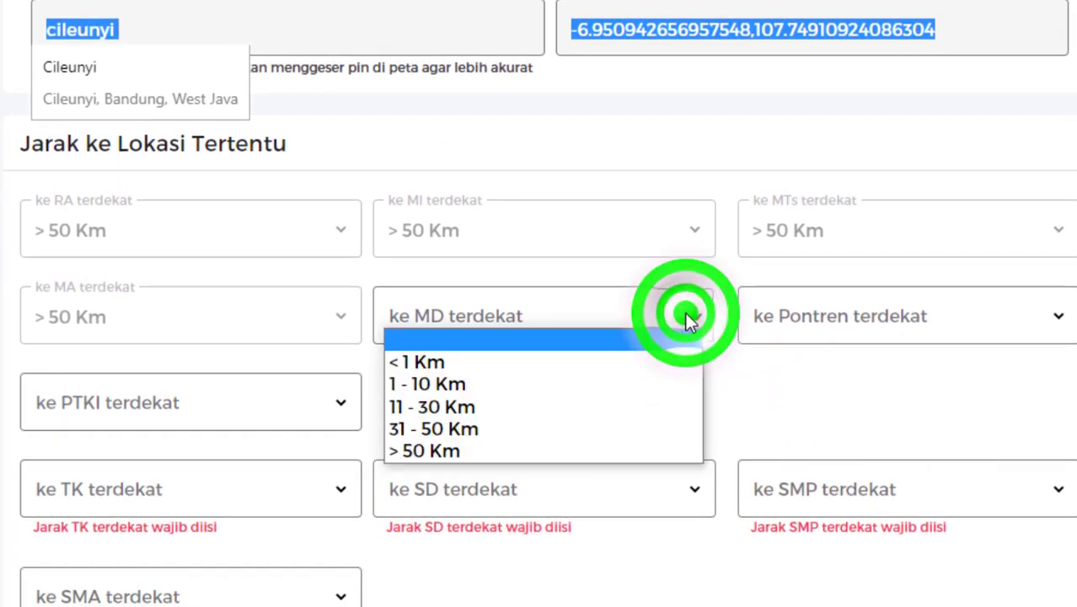
pyautogui.click(666, 362)
pyautogui.click(847, 314)
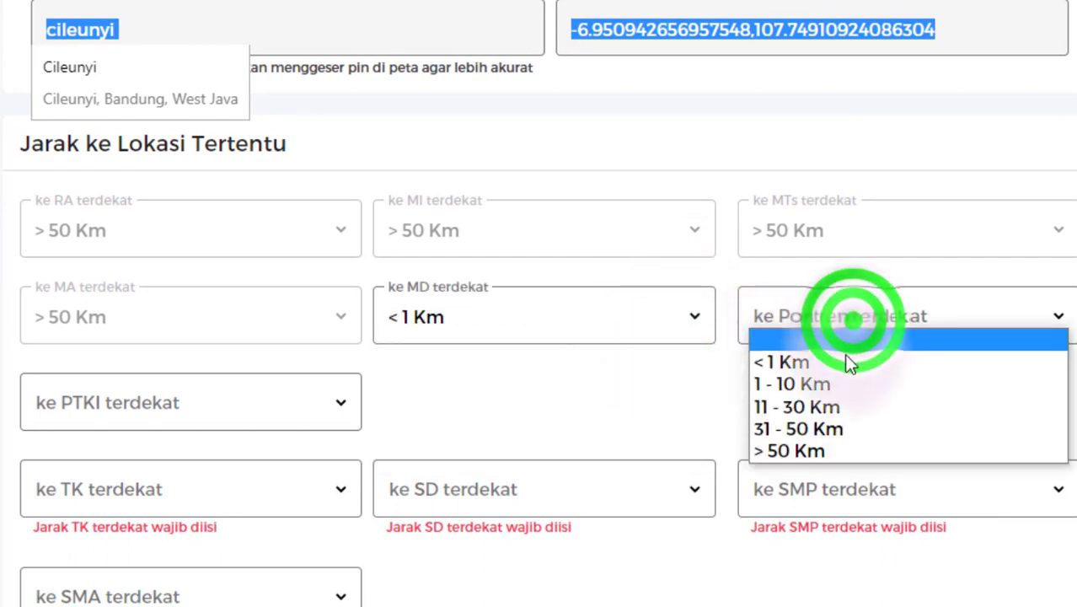
pyautogui.click(845, 361)
pyautogui.click(337, 401)
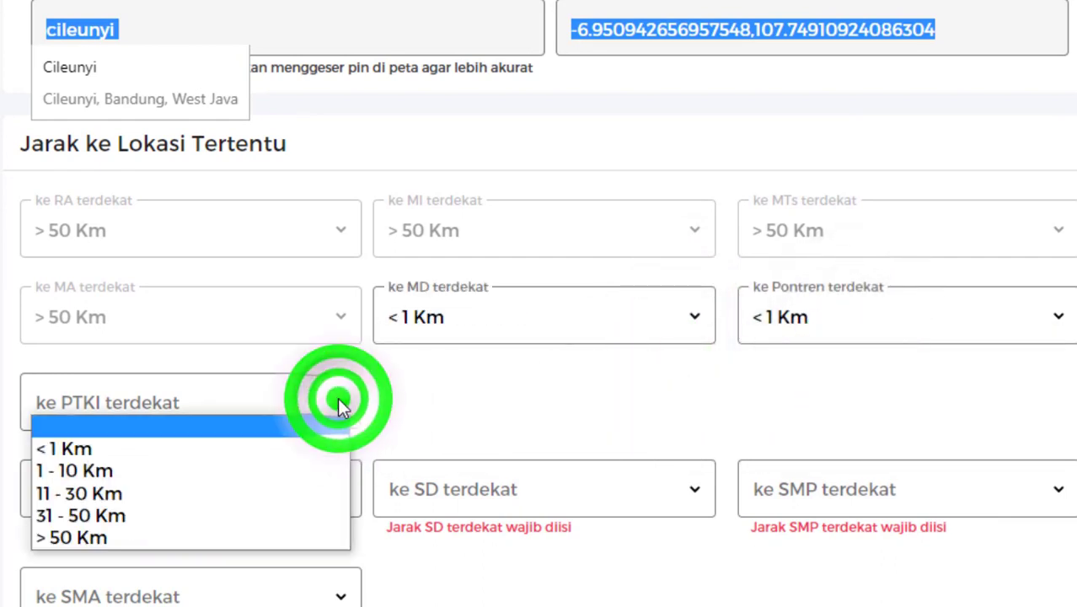
pyautogui.click(281, 468)
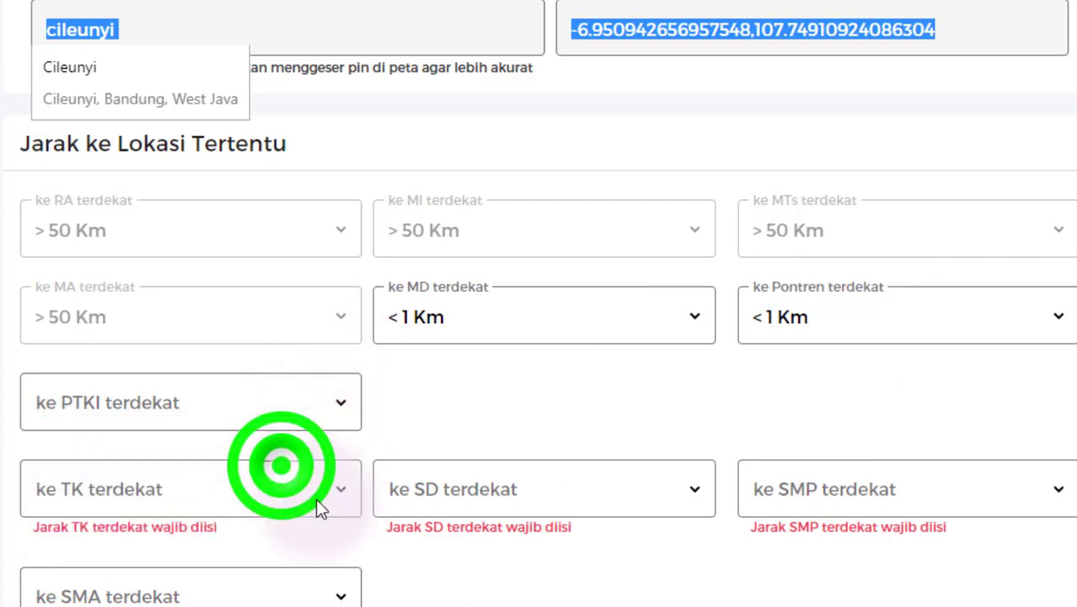
pyautogui.click(328, 495)
pyautogui.click(269, 531)
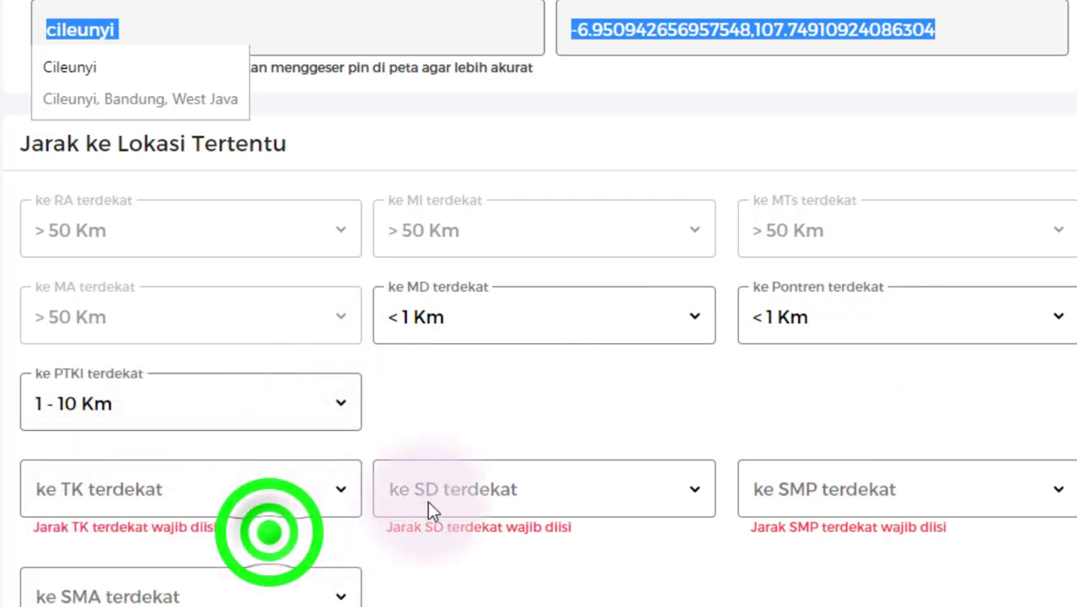
pyautogui.click(427, 502)
pyautogui.click(438, 532)
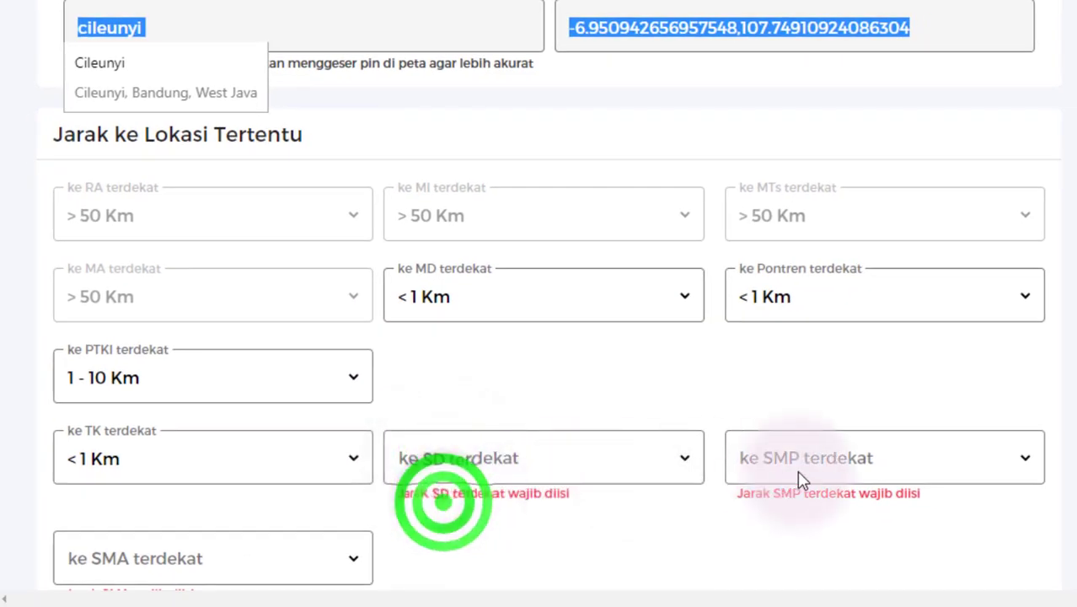
pyautogui.click(801, 479)
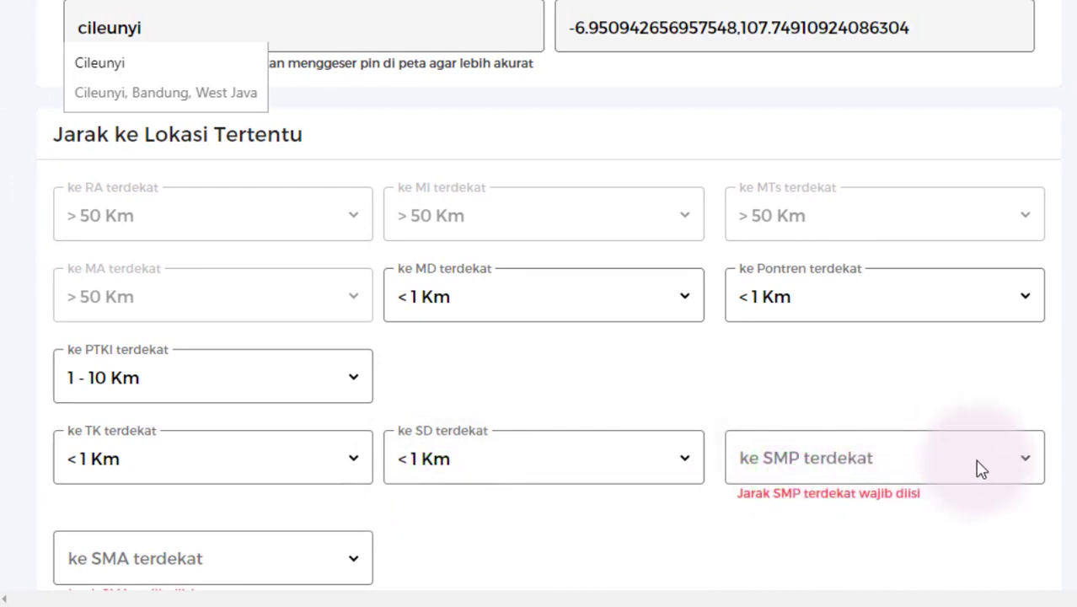
pyautogui.click(1025, 462)
pyautogui.click(828, 502)
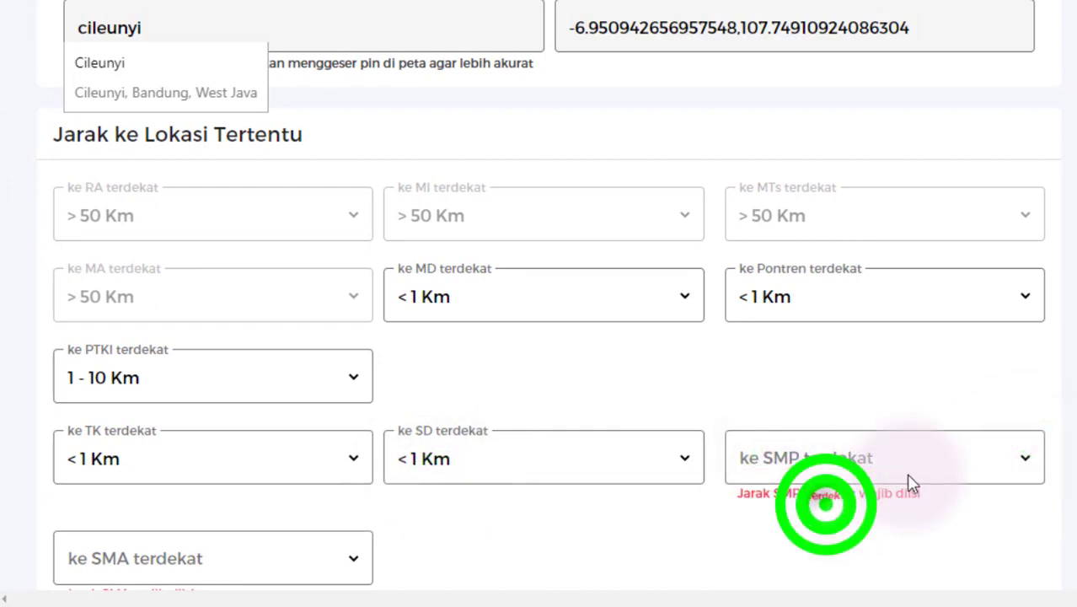
# Set nearest SMA to 1 - 10 Km, province and Kab/Kota centres 11 - 30 Km, Kecamatan <1 Km.
pyautogui.scroll(-5, 1057, 421)
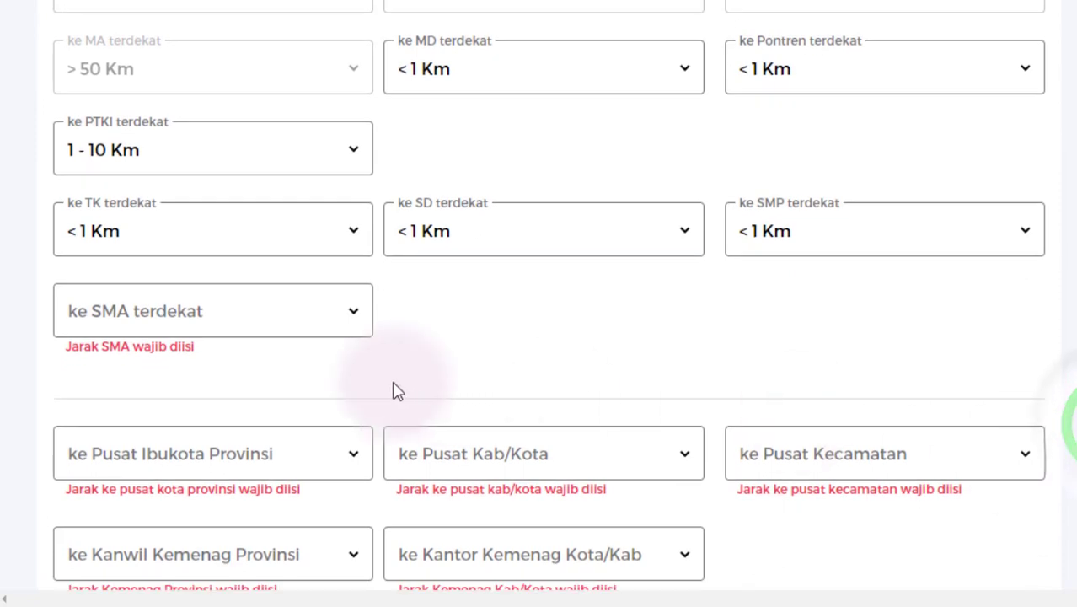
pyautogui.click(352, 314)
pyautogui.click(297, 372)
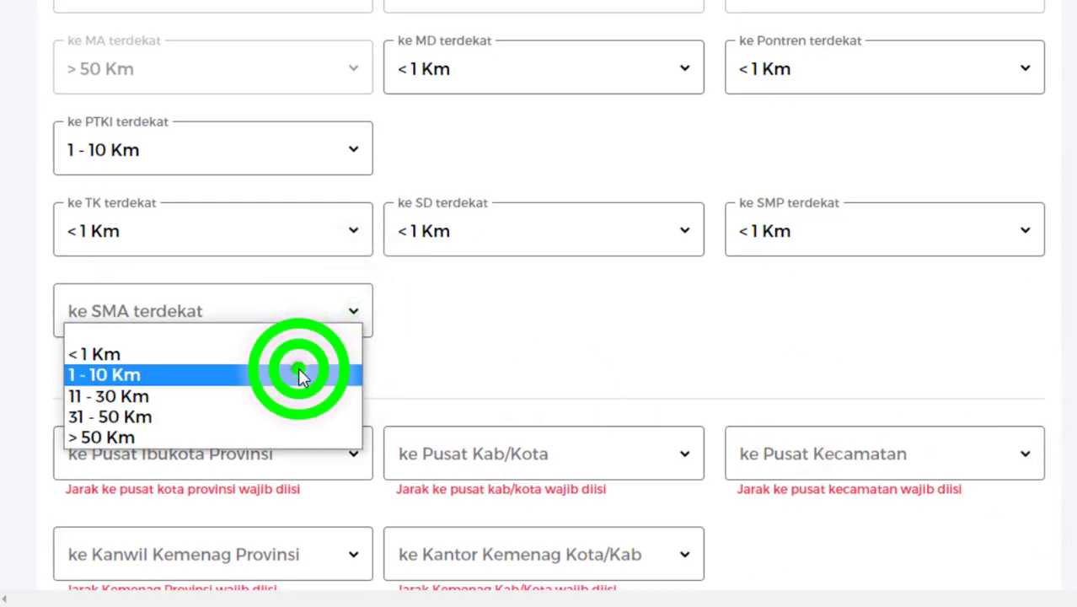
pyautogui.click(348, 432)
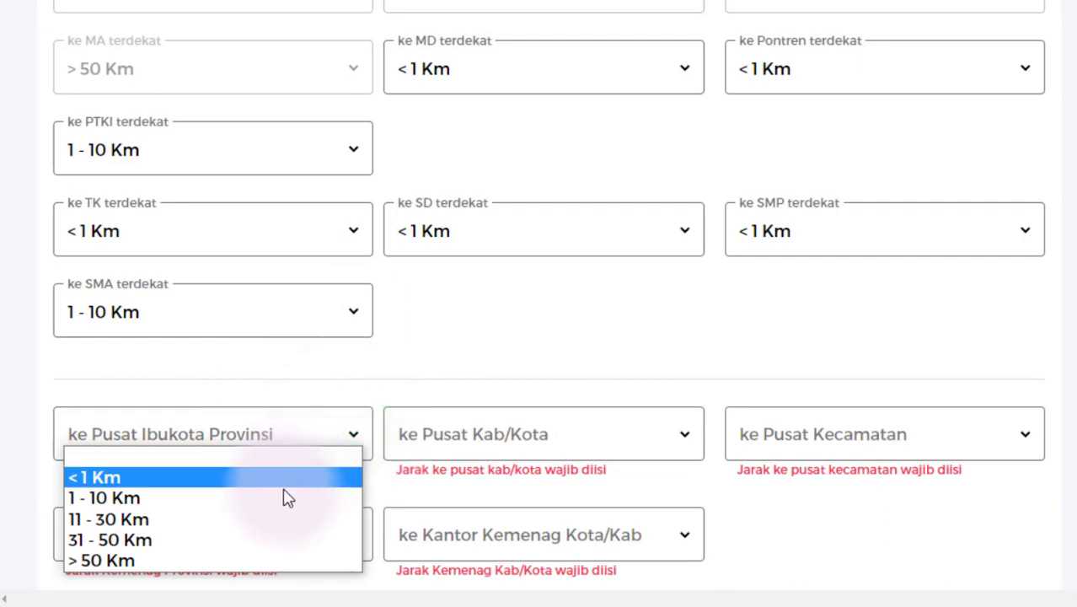
pyautogui.click(282, 518)
pyautogui.click(519, 437)
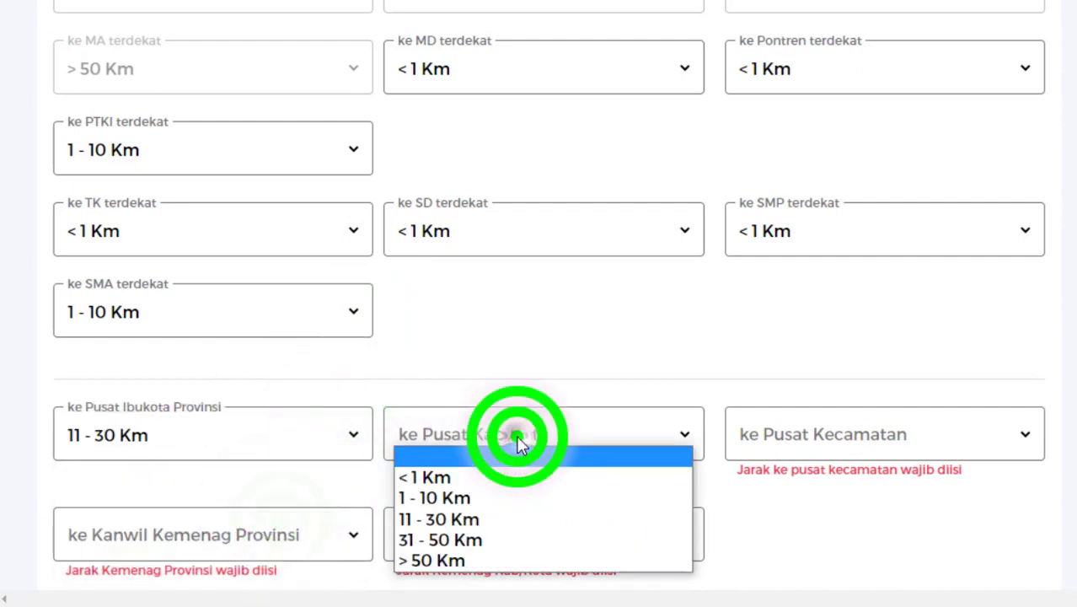
pyautogui.click(483, 519)
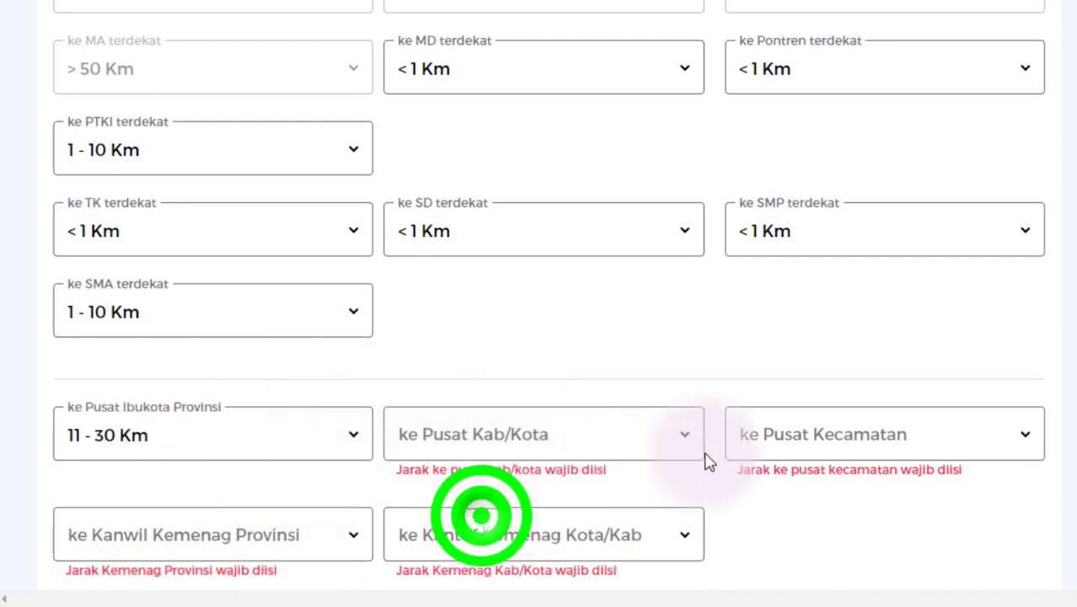
pyautogui.click(854, 440)
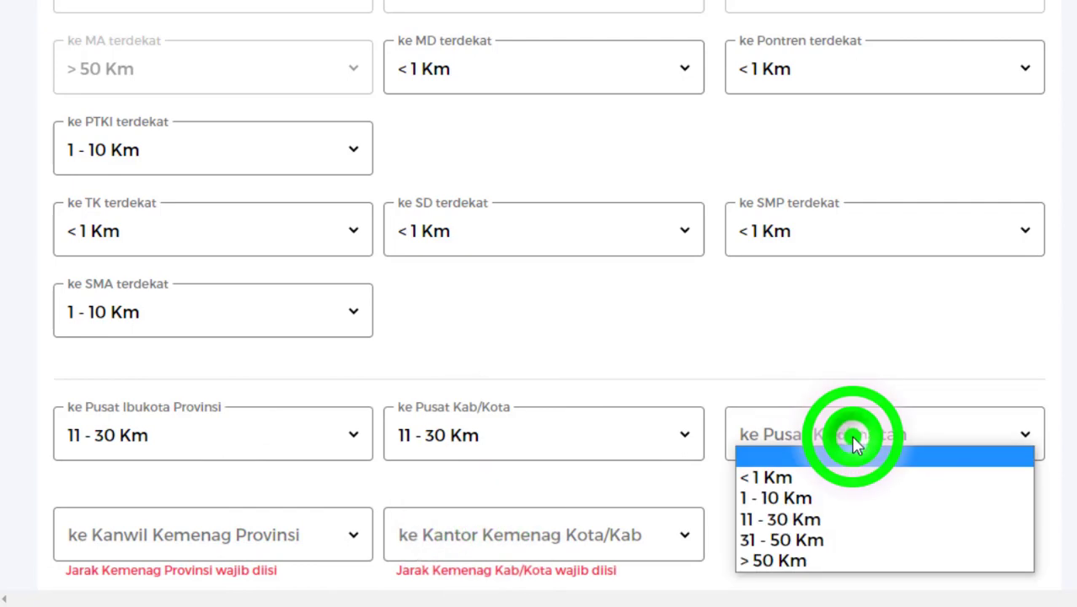
pyautogui.click(839, 477)
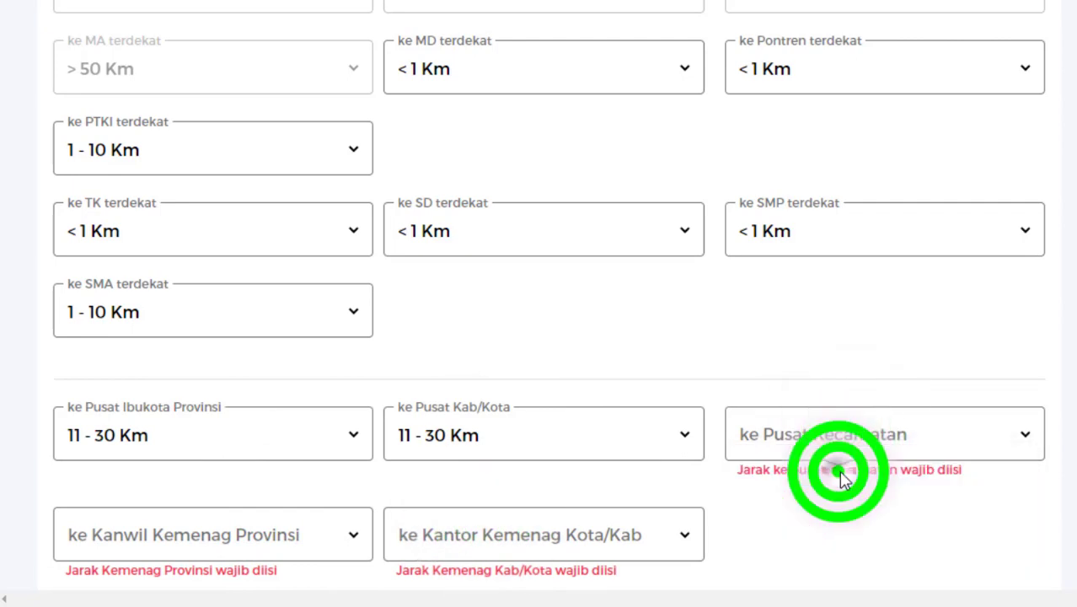
# Set the Kanwil Kemenag Provinsi and Kantor Kemenag Kota/Kab distances to 11 - 30 Km.
pyautogui.scroll(-1, 1011, 460)
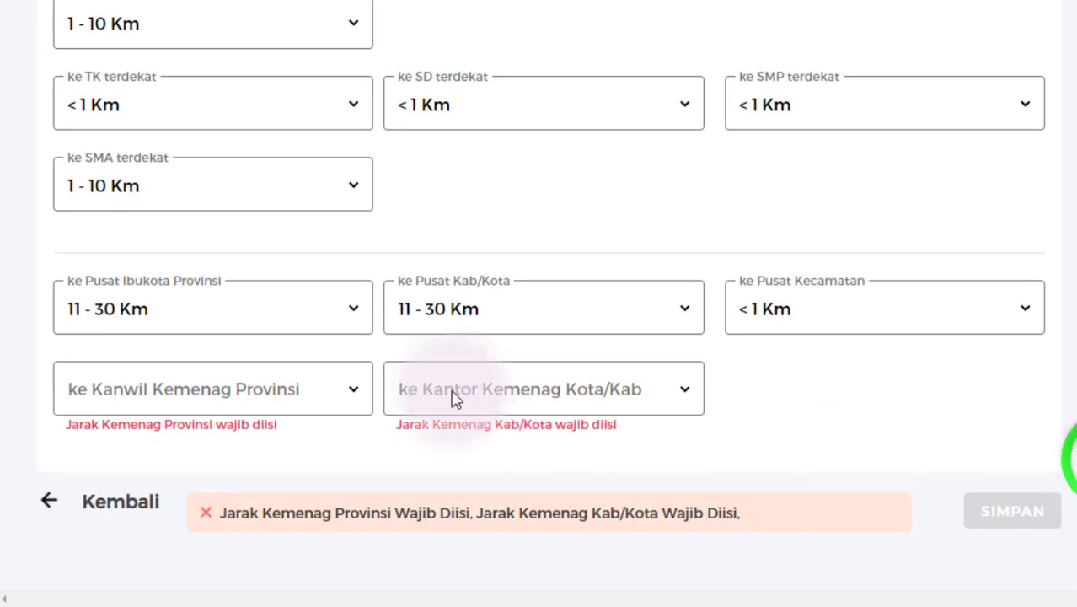
pyautogui.click(320, 379)
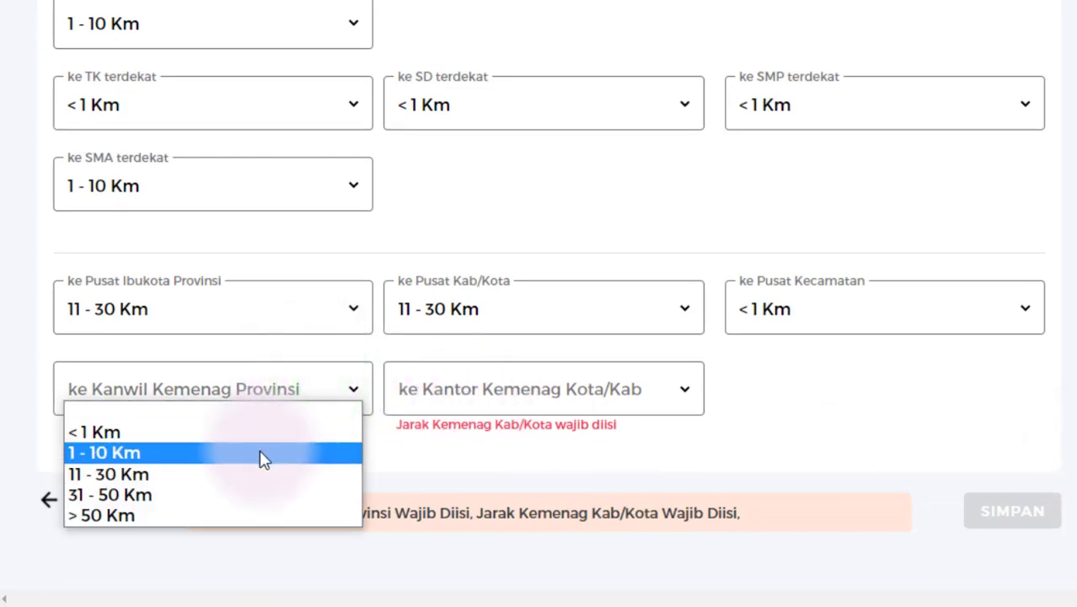
pyautogui.click(260, 470)
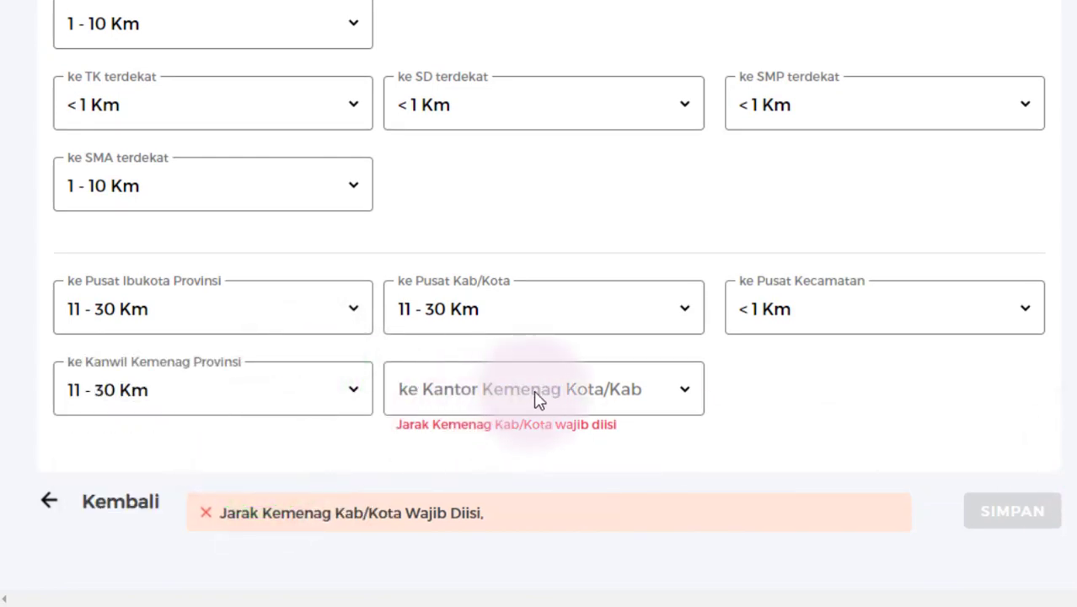
pyautogui.click(464, 398)
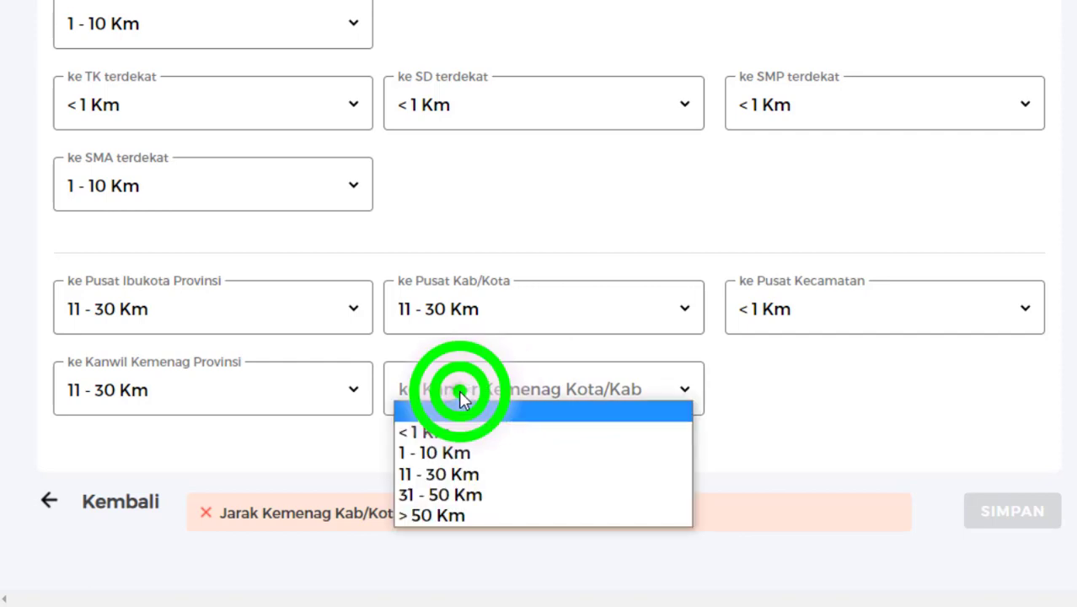
pyautogui.click(480, 475)
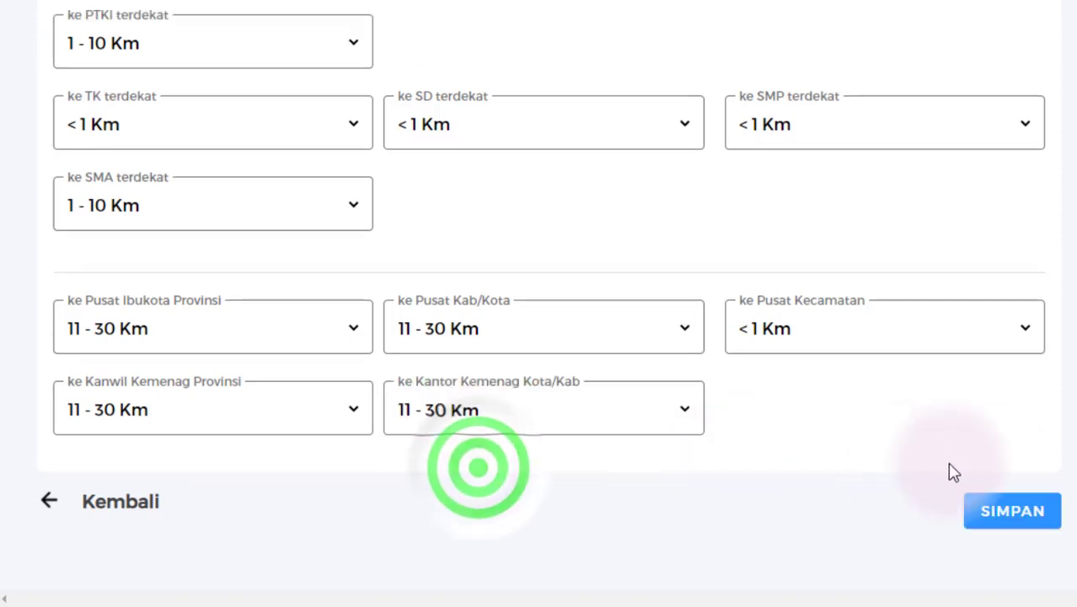
# Save the land data and close the 'Data lahan berhasil disimpan' message.
pyautogui.click(996, 512)
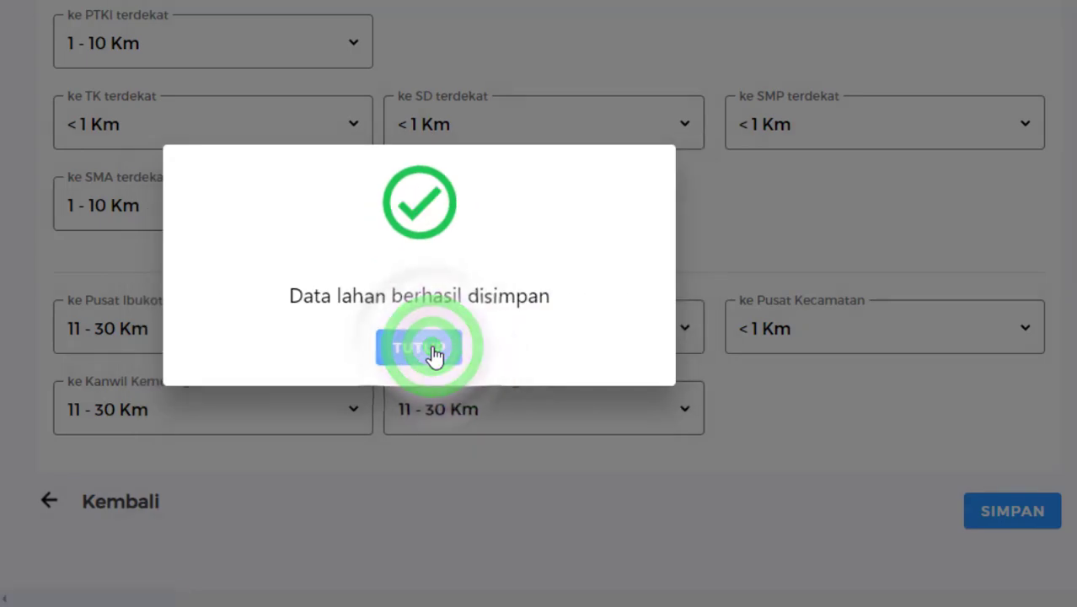
pyautogui.click(427, 357)
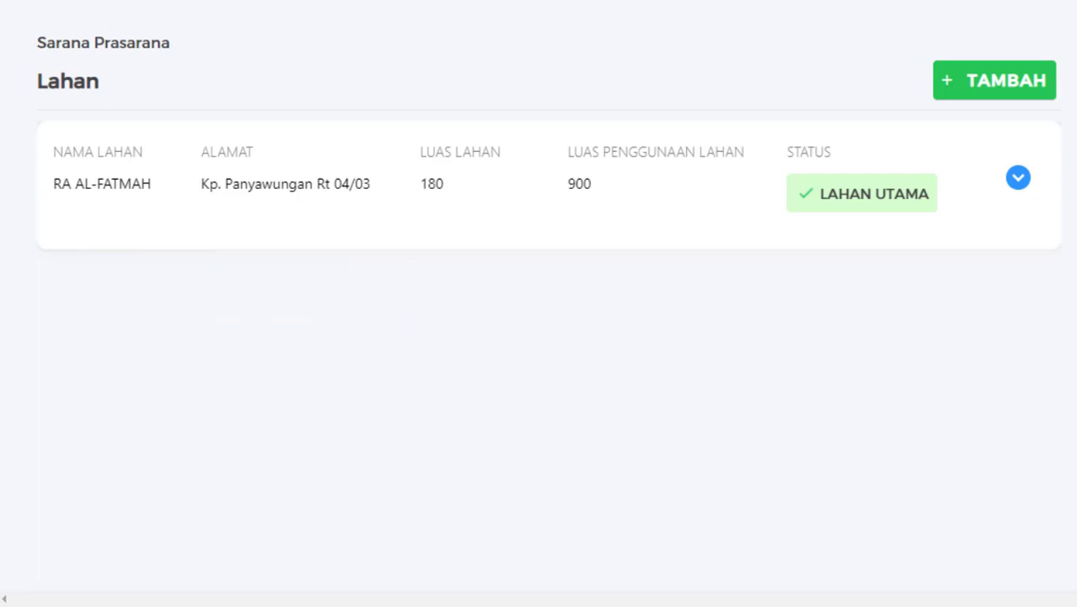
# Recheck the e-mail field, then save the RA AL-FATMAH identity data for approval.
pyautogui.scroll(2, 199, 192)
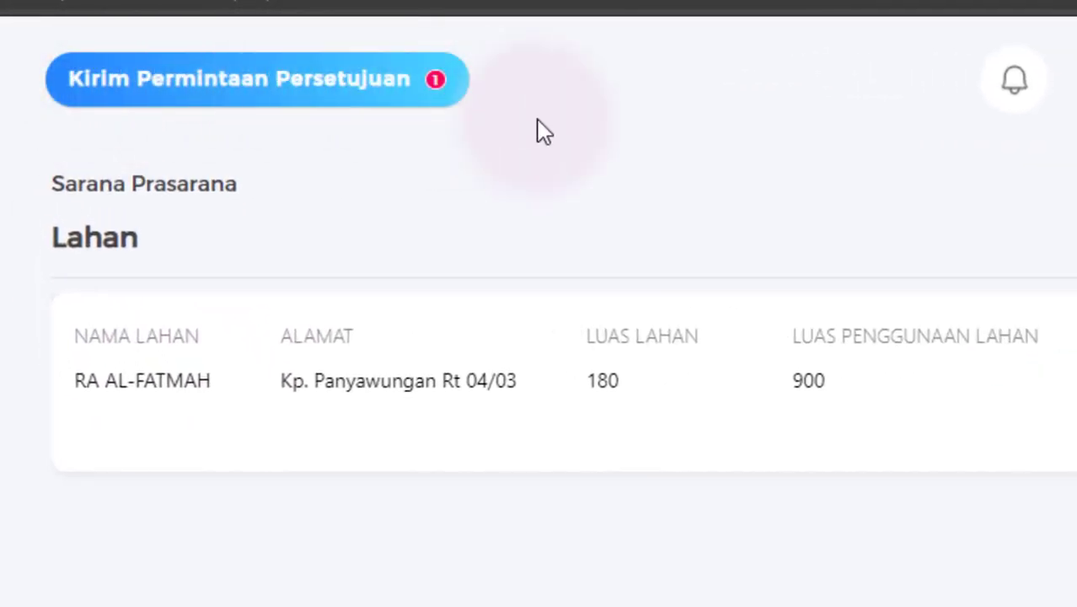
pyautogui.scroll(5, 351, 360)
pyautogui.scroll(2, 351, 360)
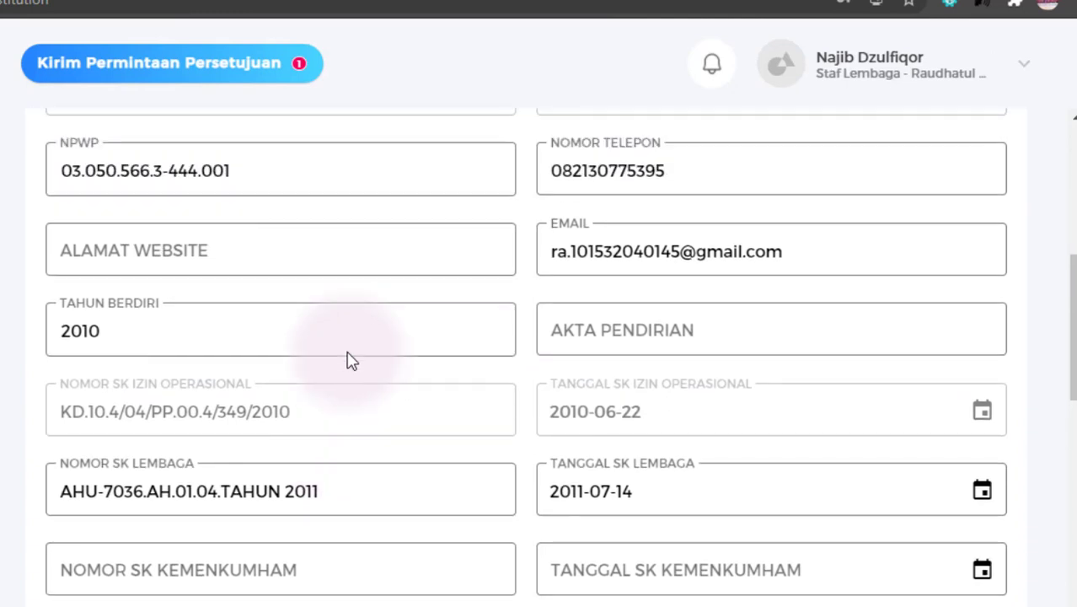
pyautogui.scroll(2, 371, 350)
pyautogui.tripleClick(818, 360)
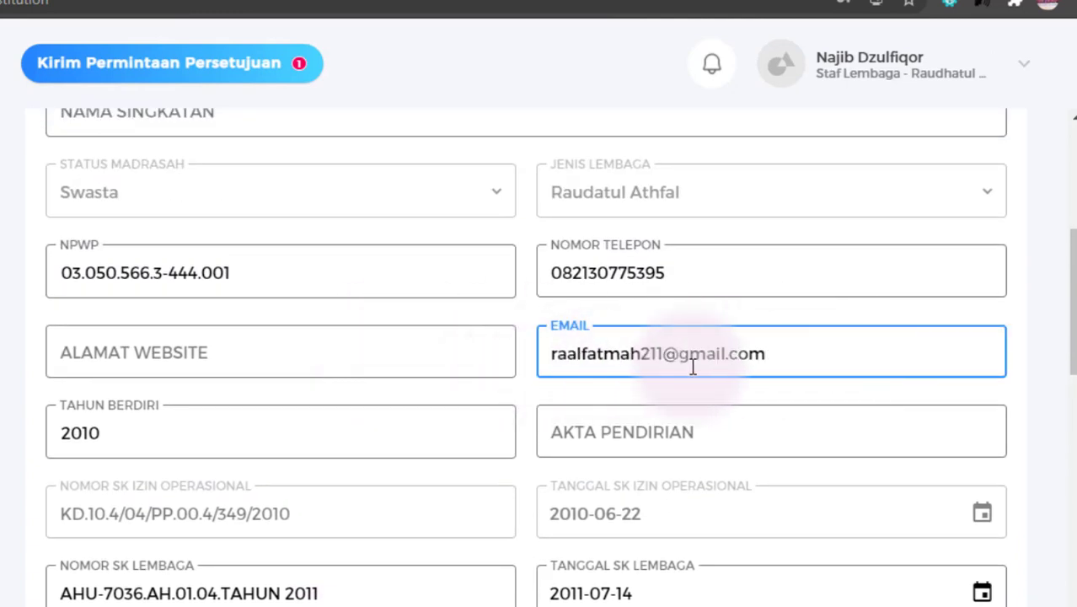
pyautogui.click(847, 428)
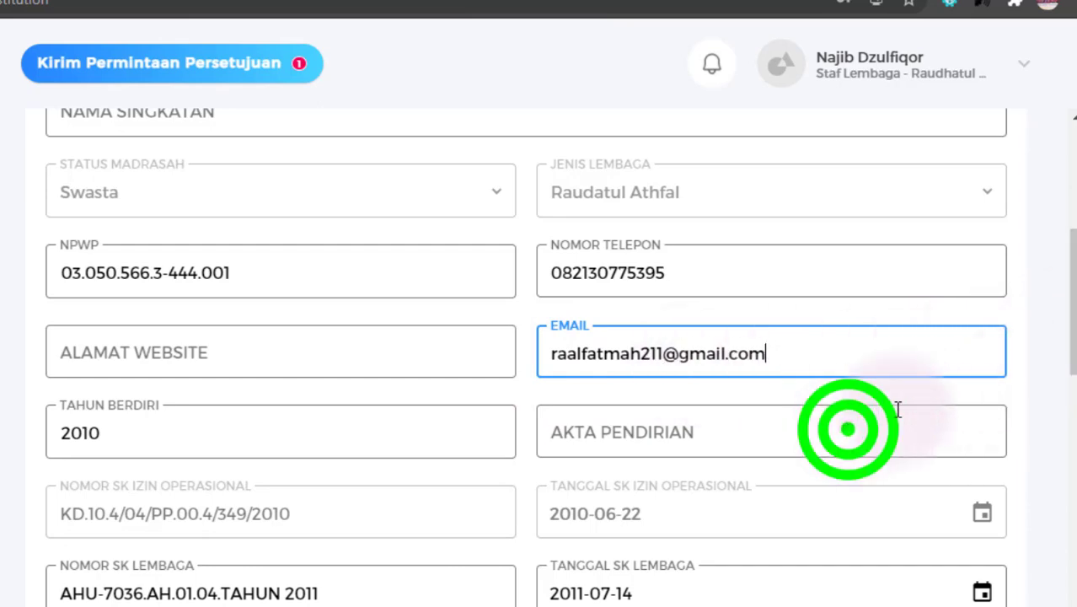
pyautogui.click(879, 343)
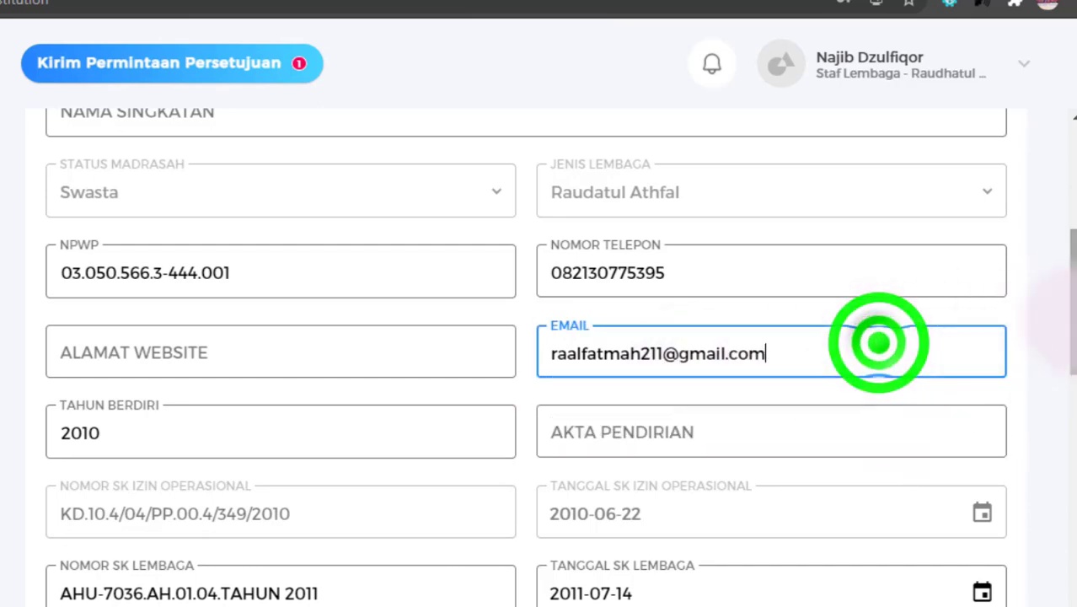
pyautogui.moveTo(1074, 312); pyautogui.dragTo(1073, 547)
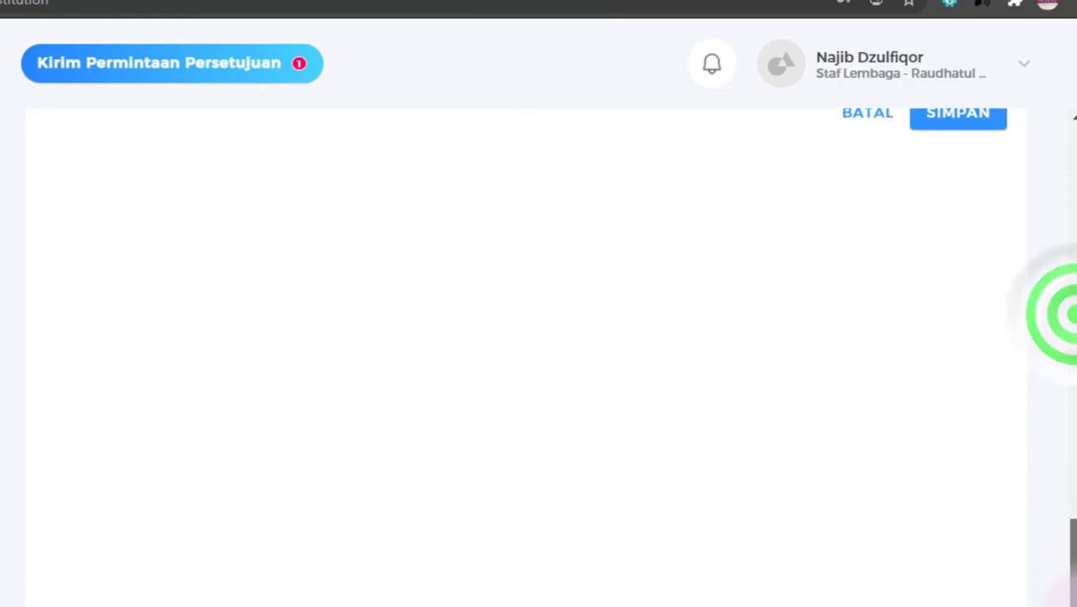
pyautogui.click(964, 335)
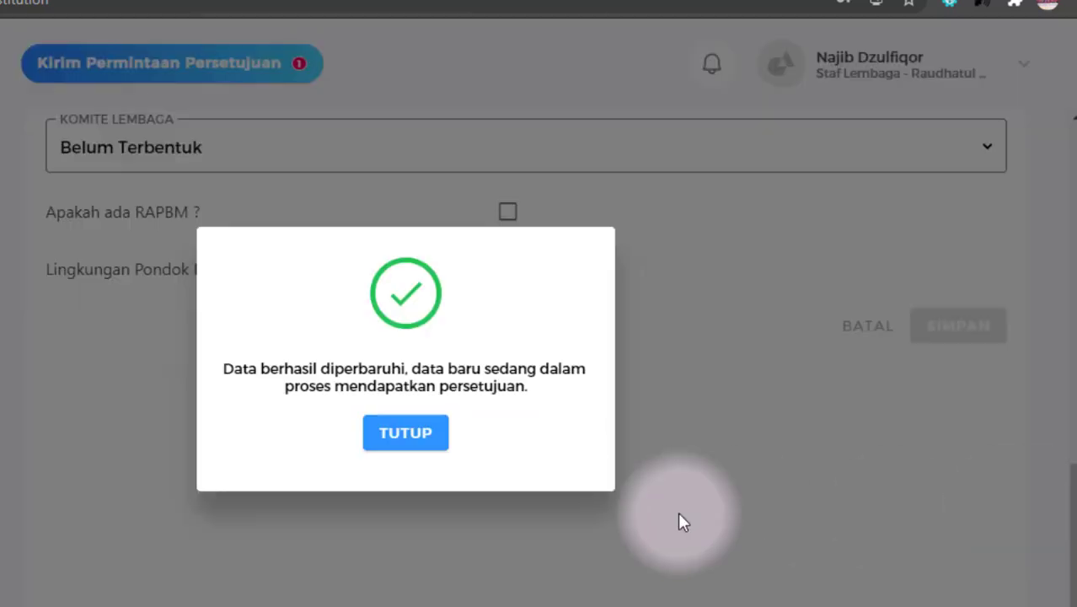
pyautogui.click(405, 436)
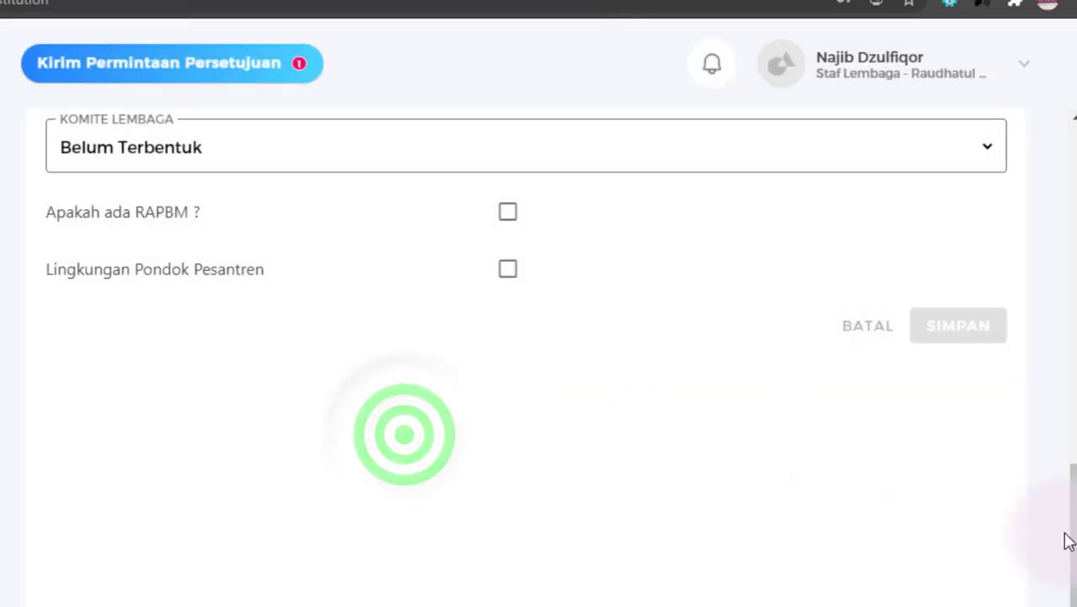
pyautogui.moveTo(1072, 548); pyautogui.dragTo(1075, 192)
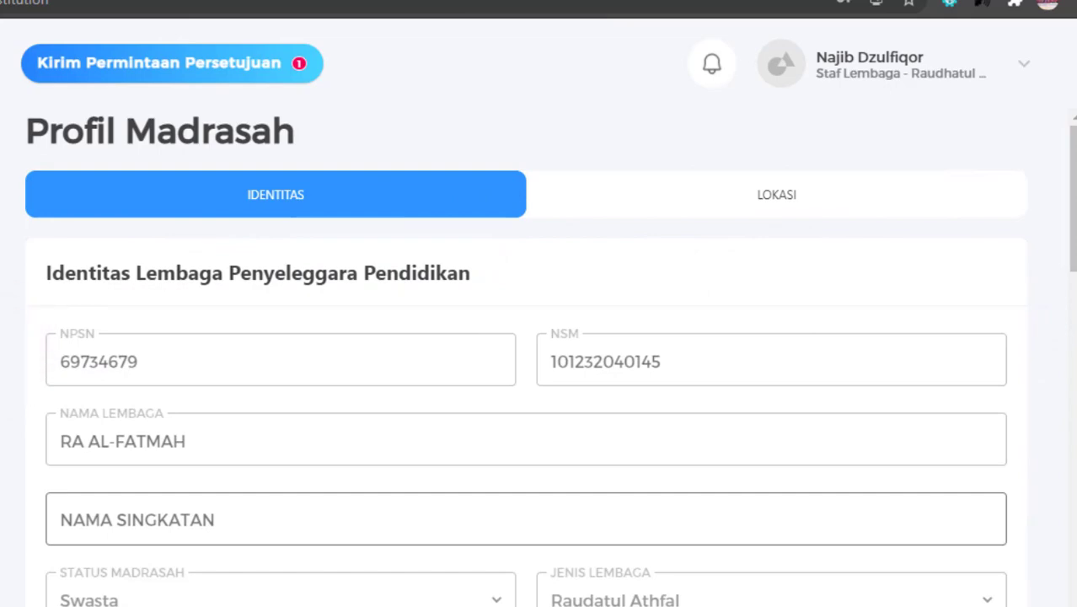
# Open the approval requests page, check the Diajukan tab, and return to the two Draft requests.
pyautogui.click(111, 352)
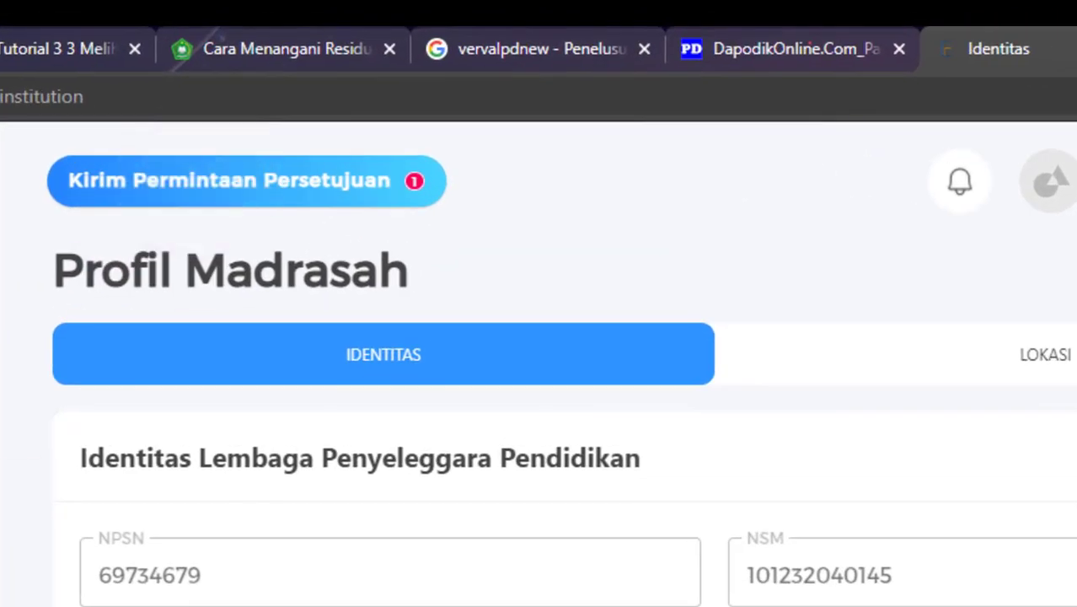
pyautogui.click(253, 184)
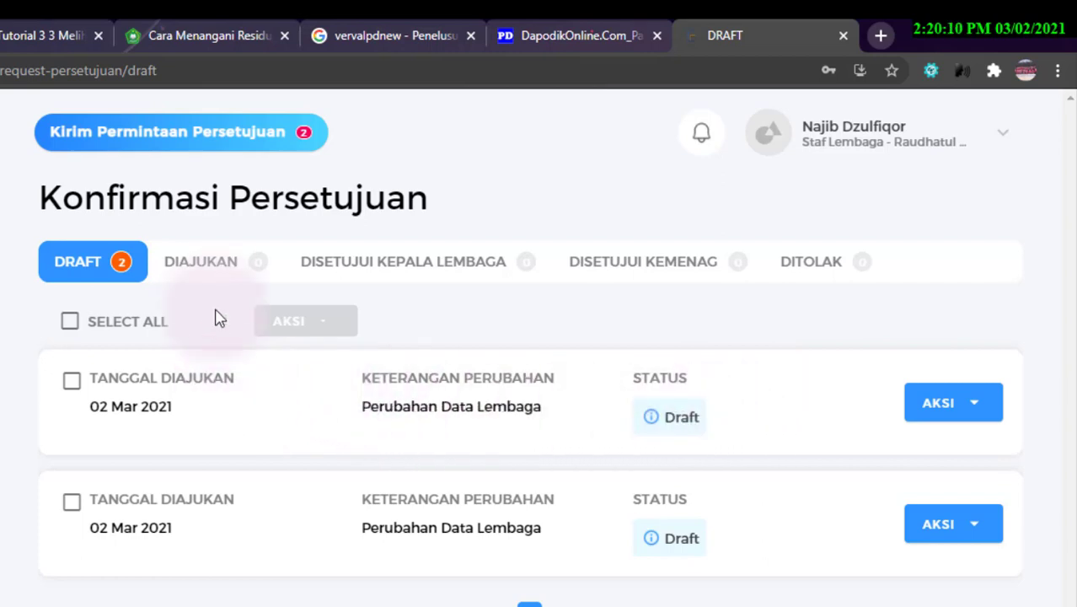
pyautogui.click(183, 261)
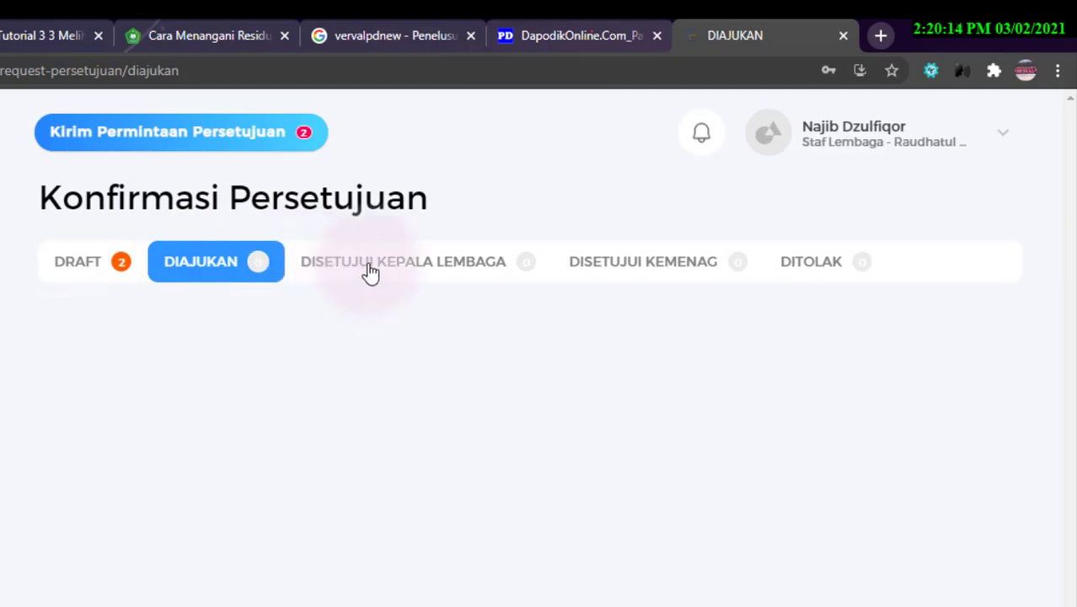
pyautogui.click(80, 262)
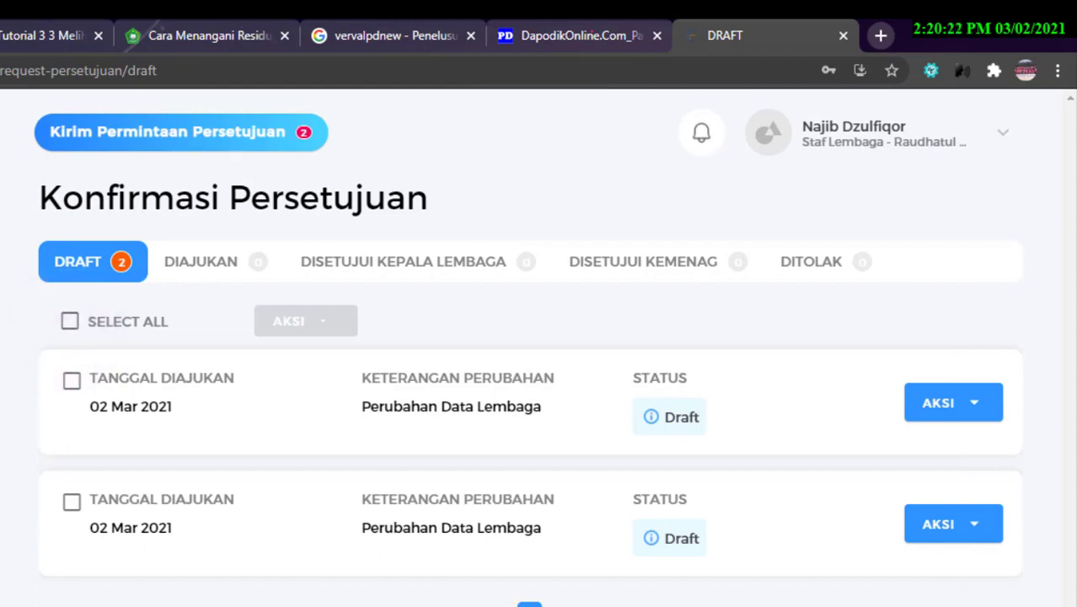
# Review RA AL-FATMAH's institution summary and tick the data-responsibility checkbox.
pyautogui.scroll(-5, 593, 419)
pyautogui.scroll(-3, 593, 419)
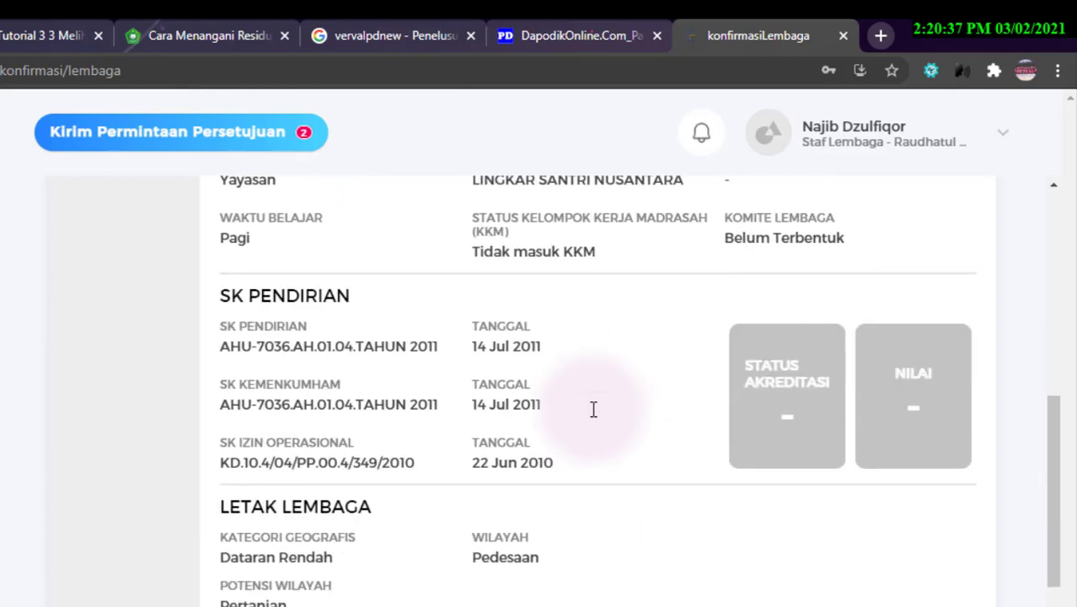
pyautogui.scroll(-3, 593, 419)
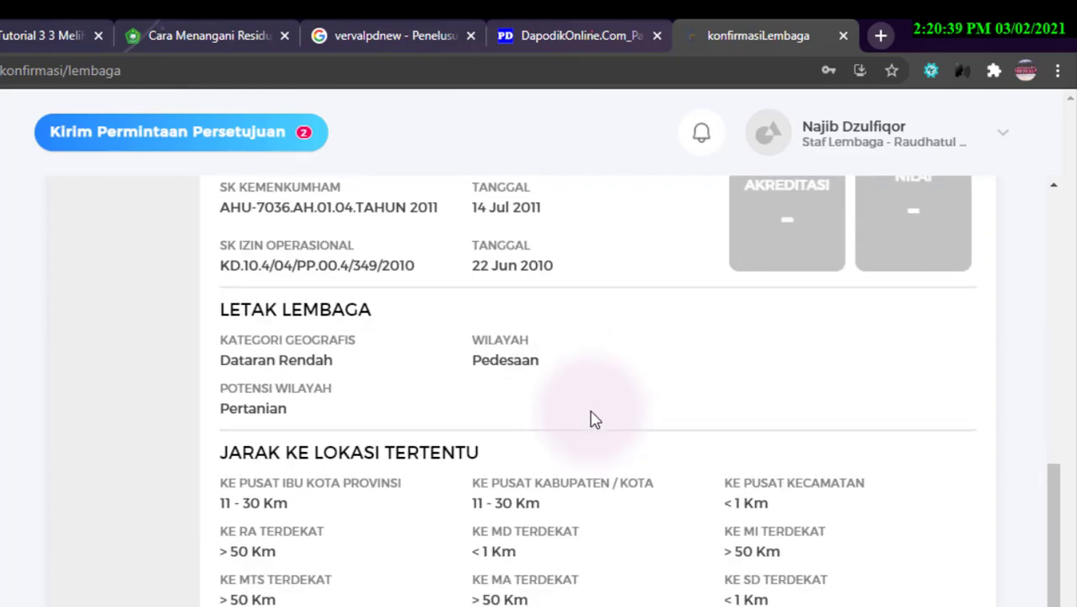
pyautogui.scroll(-1, 592, 419)
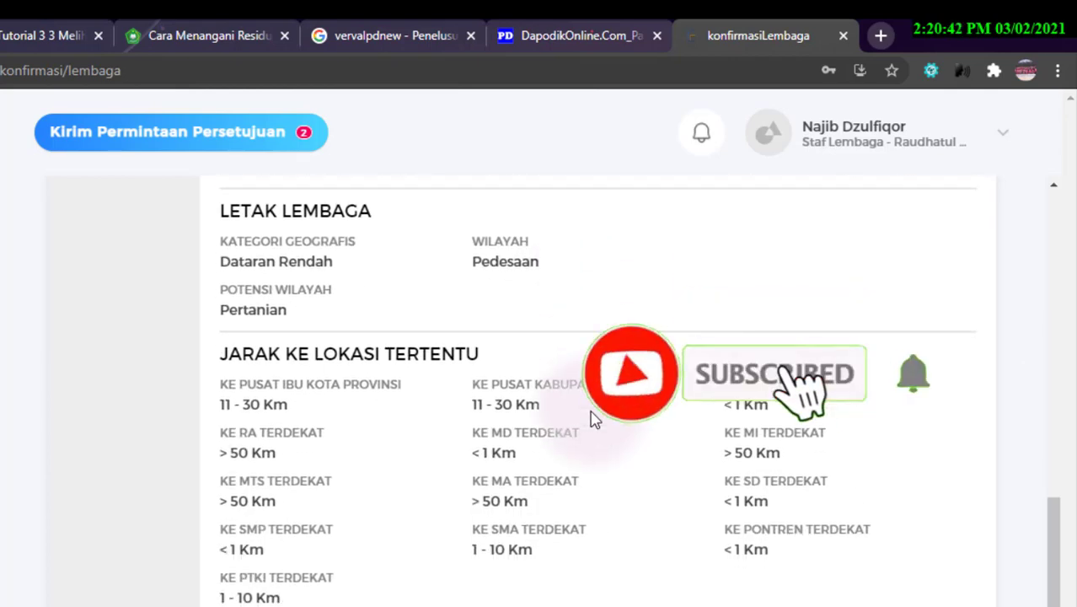
pyautogui.scroll(-1, 592, 419)
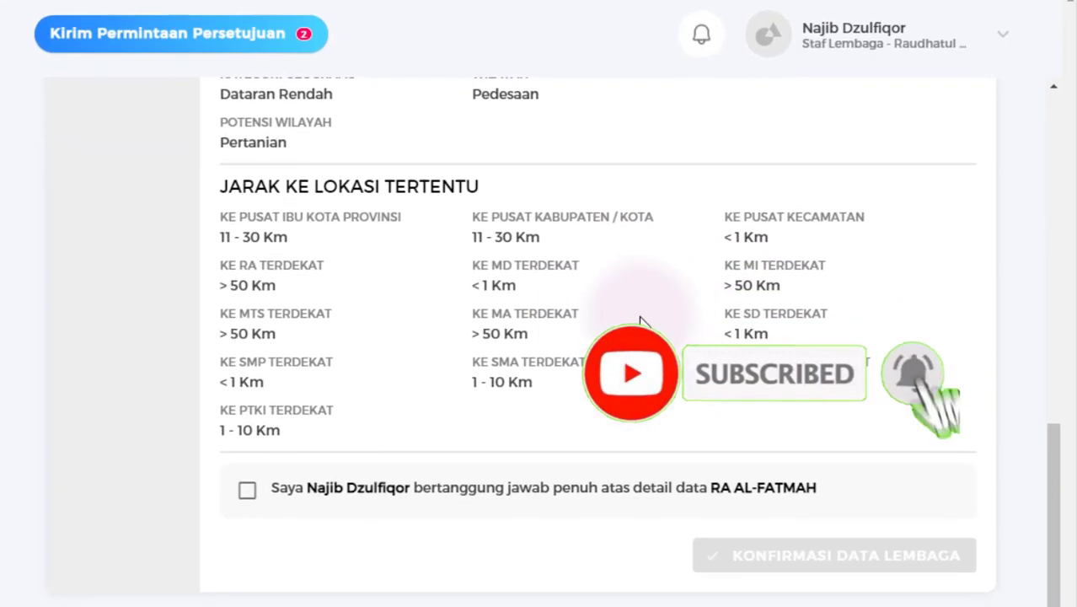
pyautogui.click(248, 492)
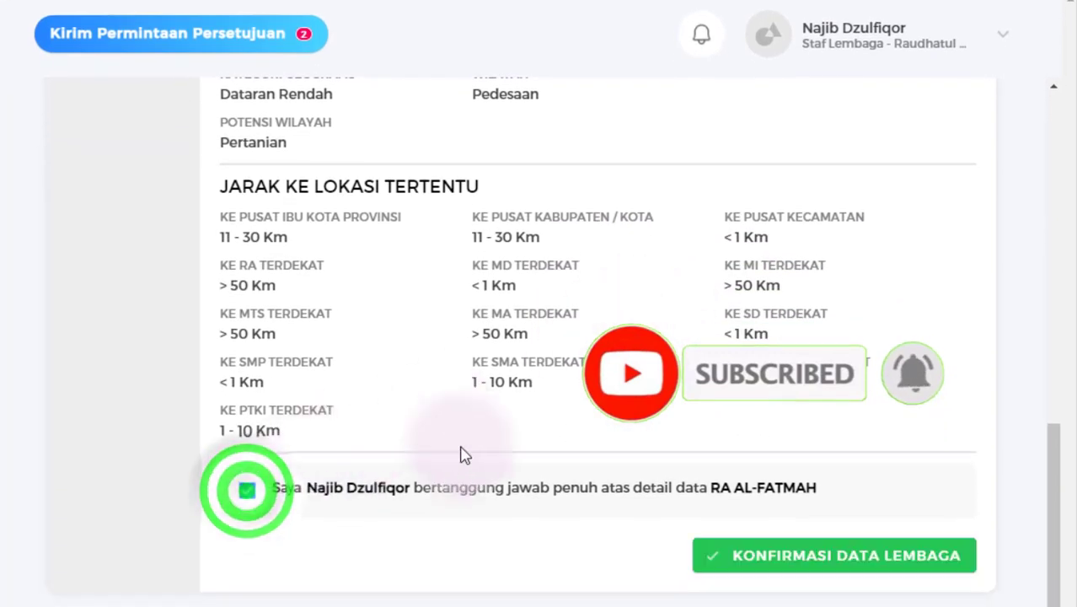
pyautogui.click(250, 490)
pyautogui.scroll(5, 414, 397)
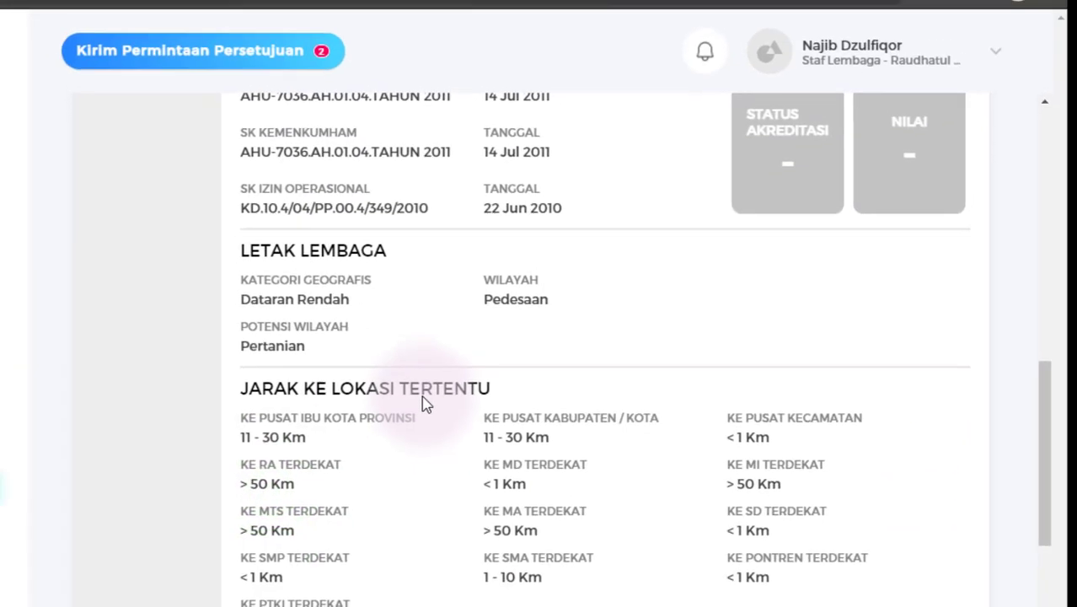
pyautogui.scroll(1, 468, 410)
pyautogui.scroll(3, 470, 415)
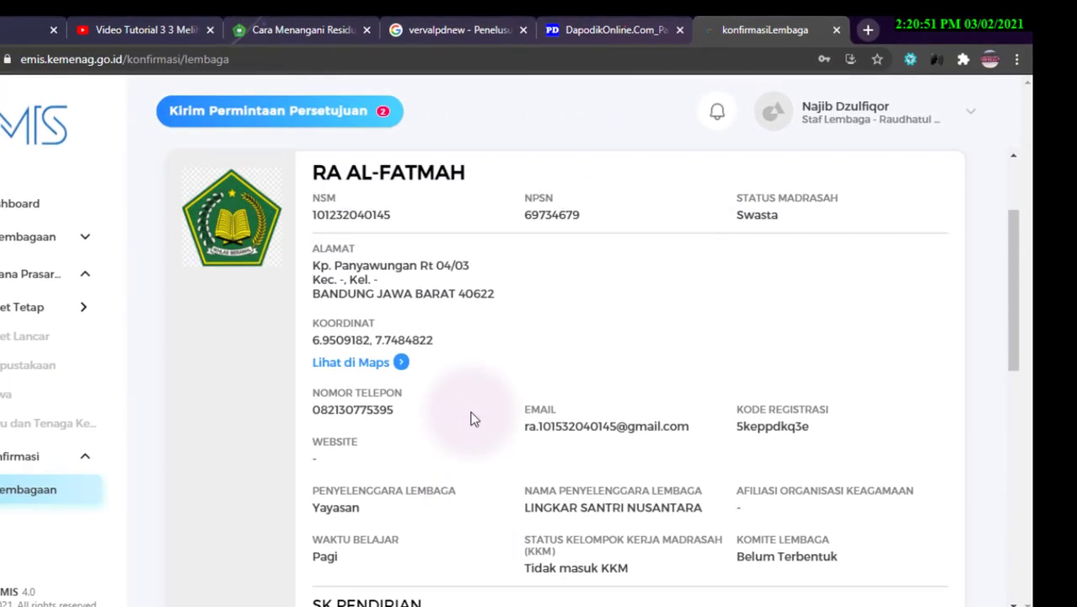
pyautogui.scroll(2, 472, 417)
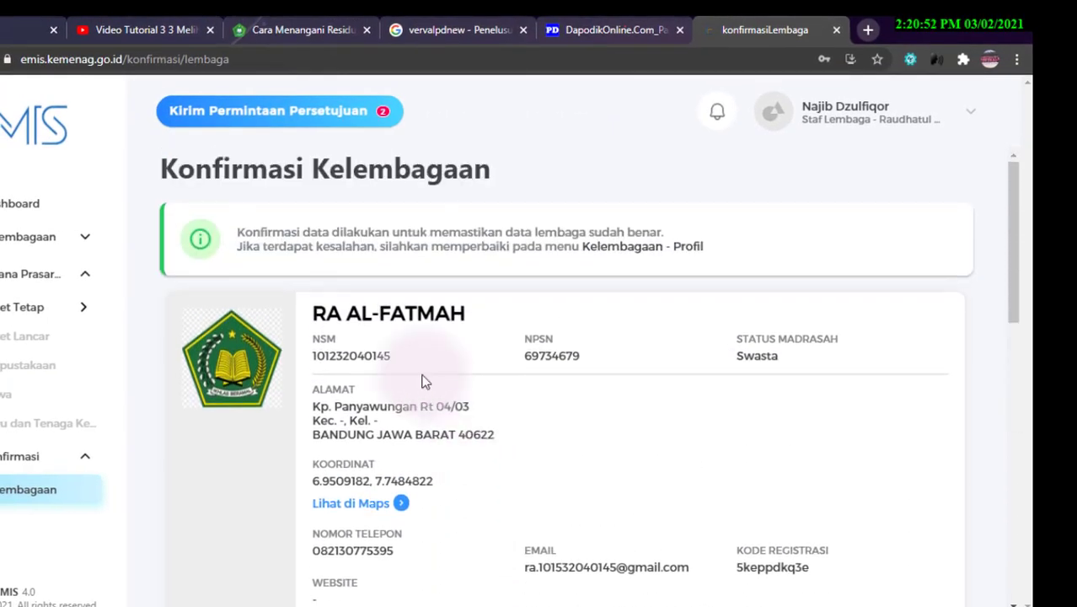
# Submit the first Perubahan Data Lembaga draft for approval via Ajukan and confirm.
pyautogui.click(271, 120)
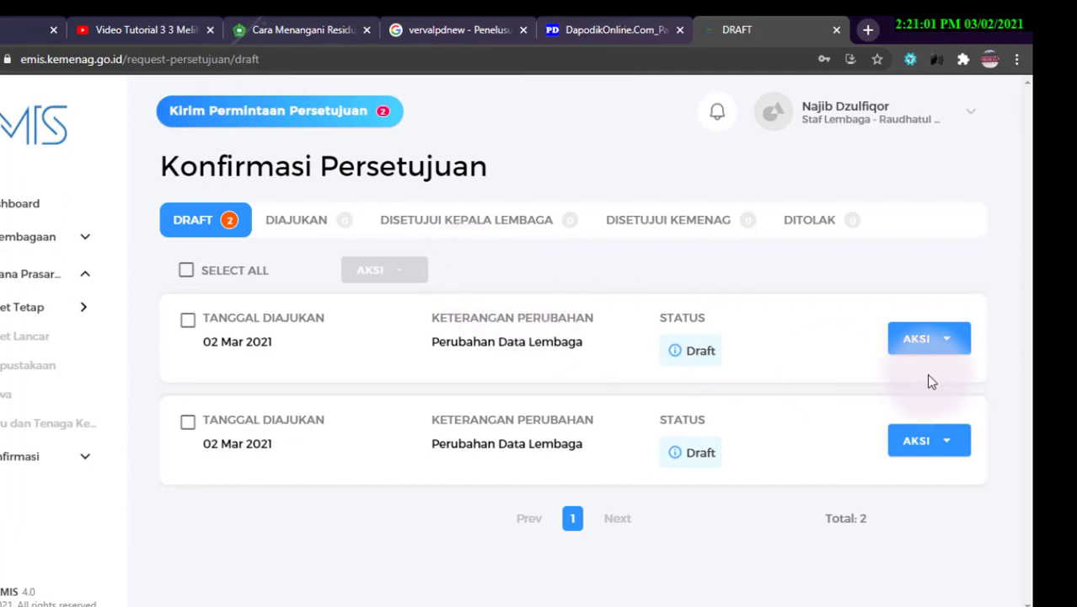
pyautogui.click(946, 342)
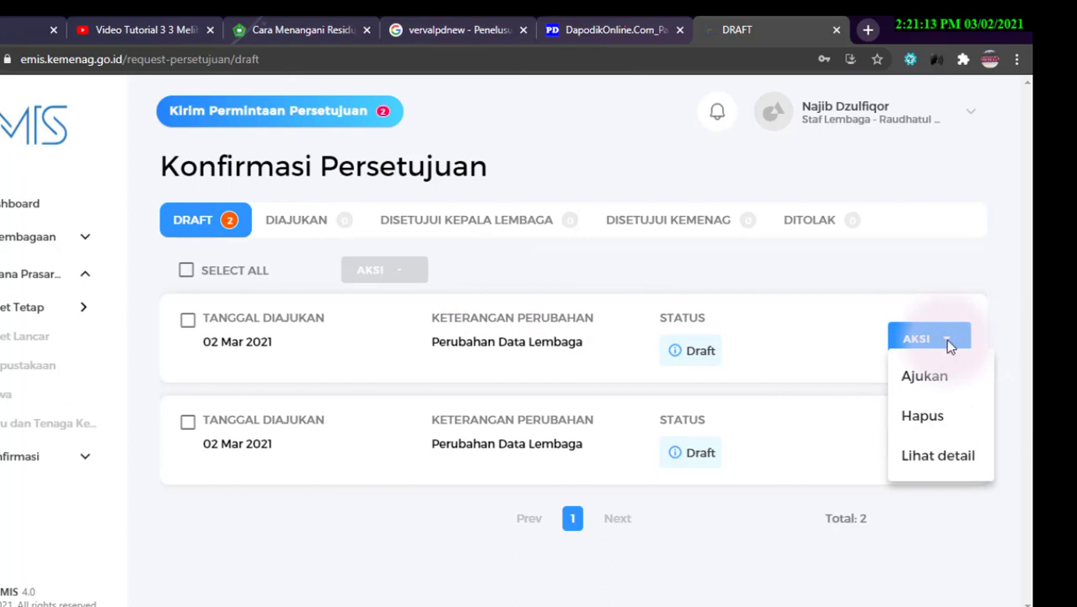
pyautogui.click(927, 383)
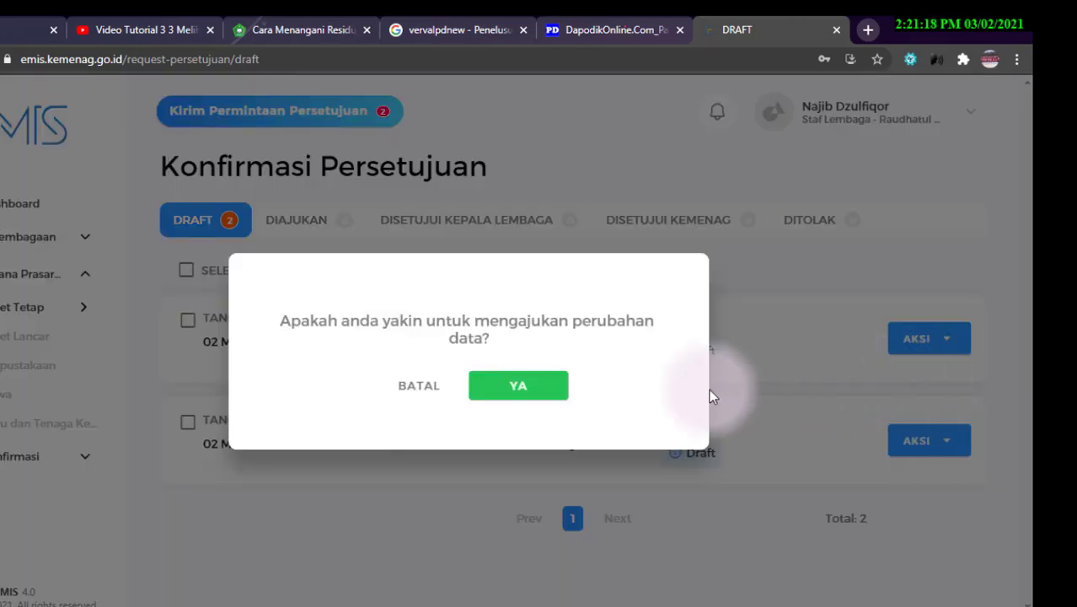
pyautogui.click(537, 391)
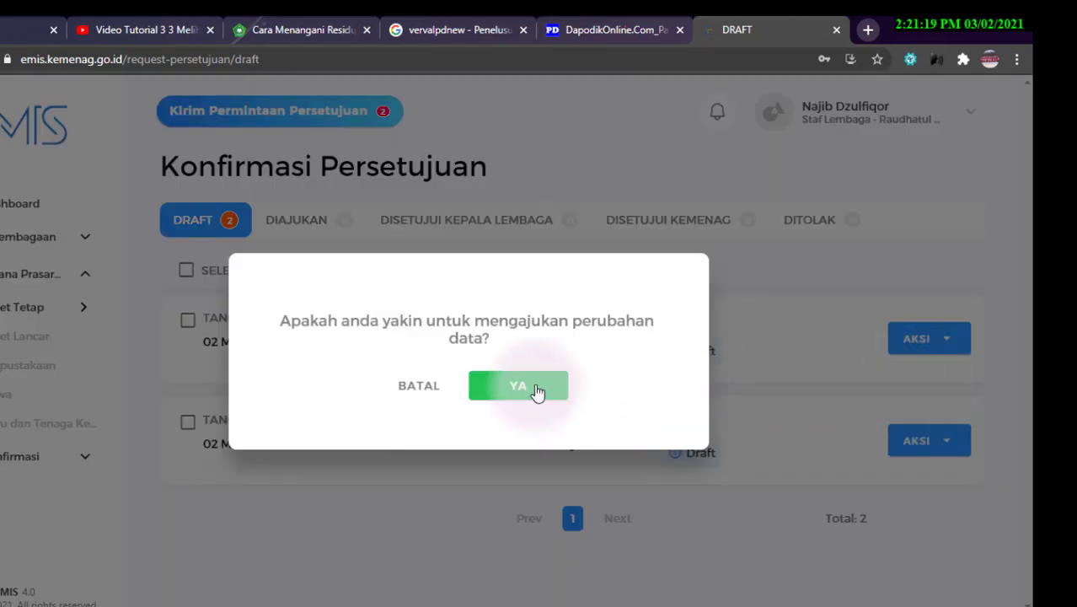
pyautogui.click(537, 392)
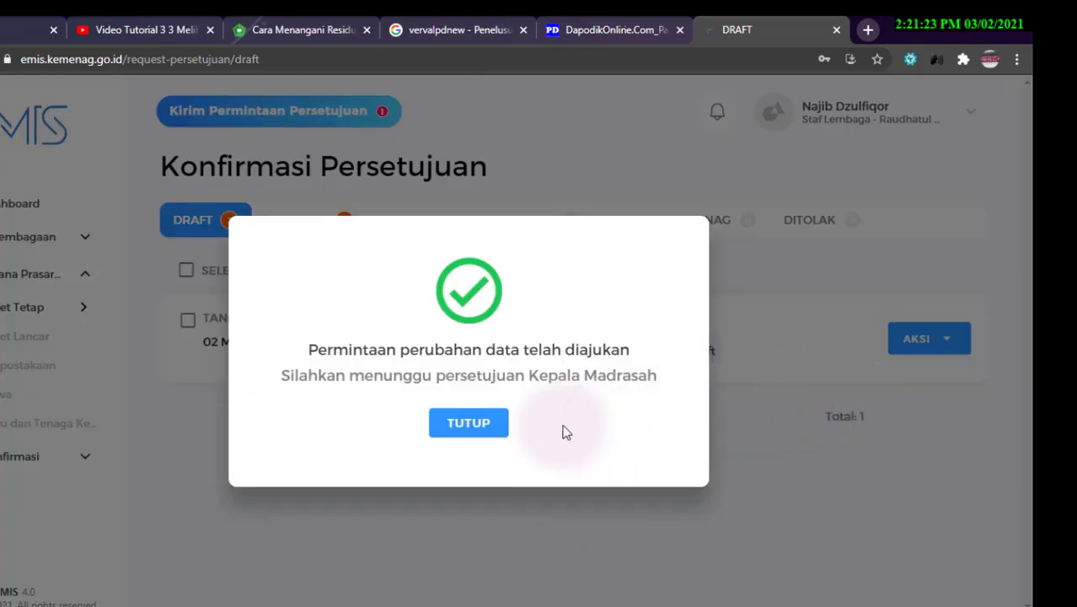
pyautogui.click(469, 424)
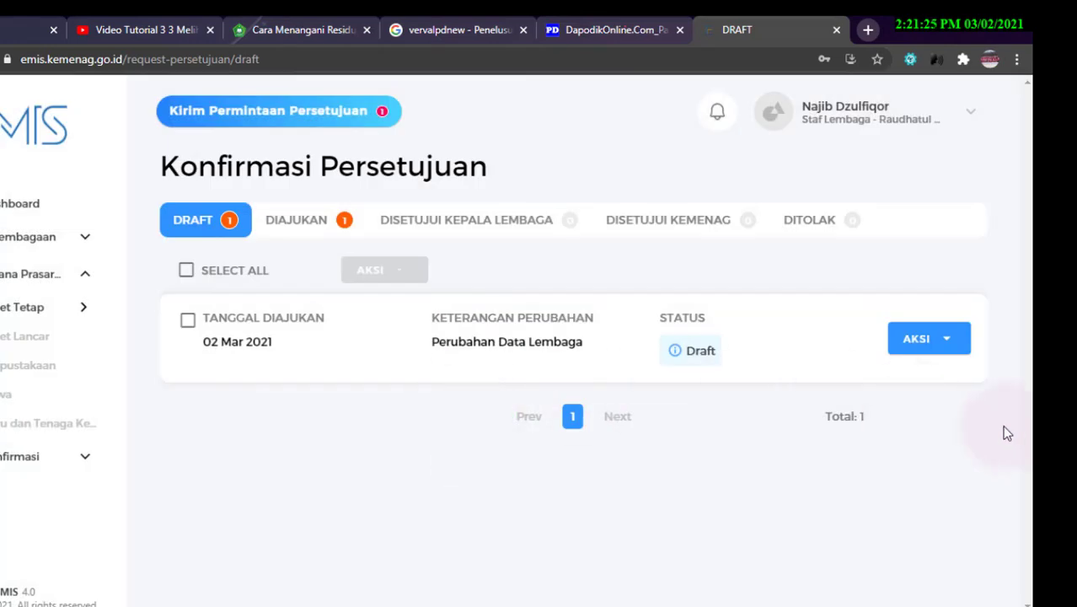
# Submit the remaining Perubahan Data Lembaga draft for approval and confirm.
pyautogui.click(951, 340)
pyautogui.click(932, 380)
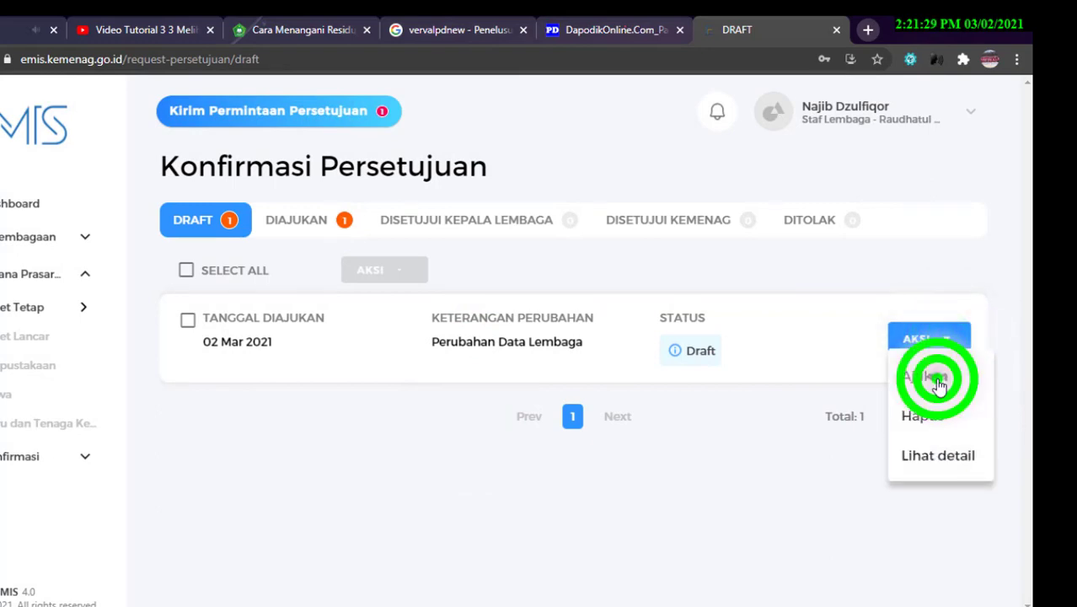
pyautogui.click(520, 390)
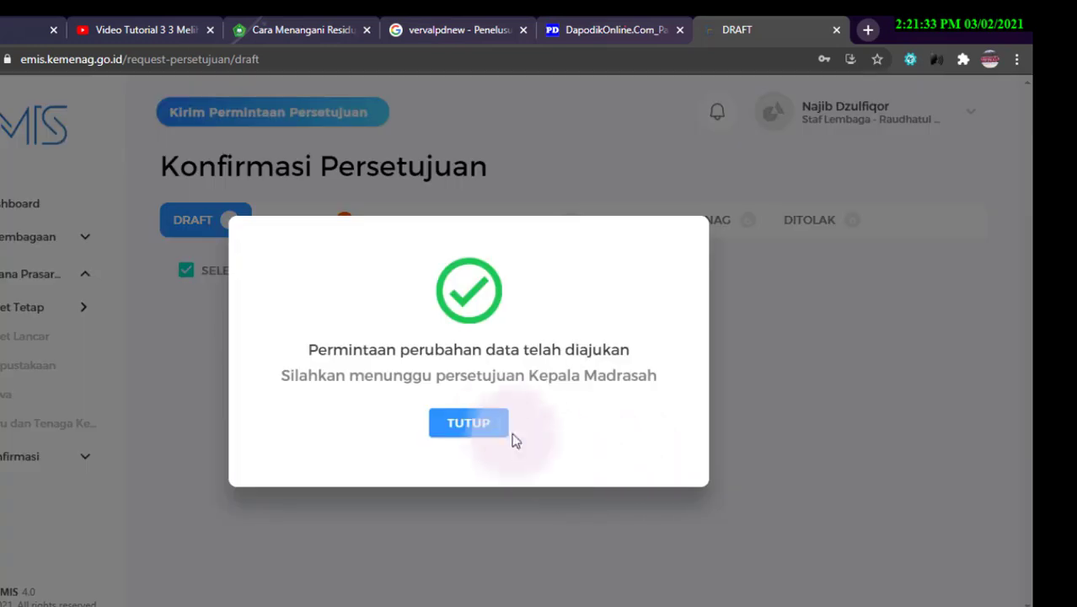
pyautogui.click(469, 428)
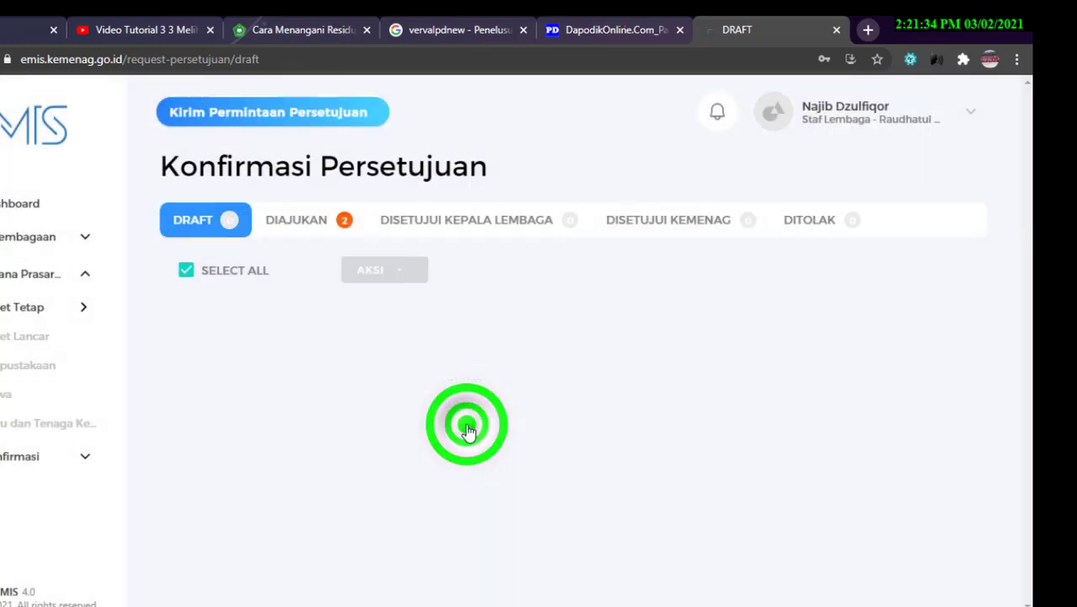
# View both submitted requests in the Diajukan list awaiting Kepala Lembaga approval, then open the account menu.
pyautogui.click(312, 221)
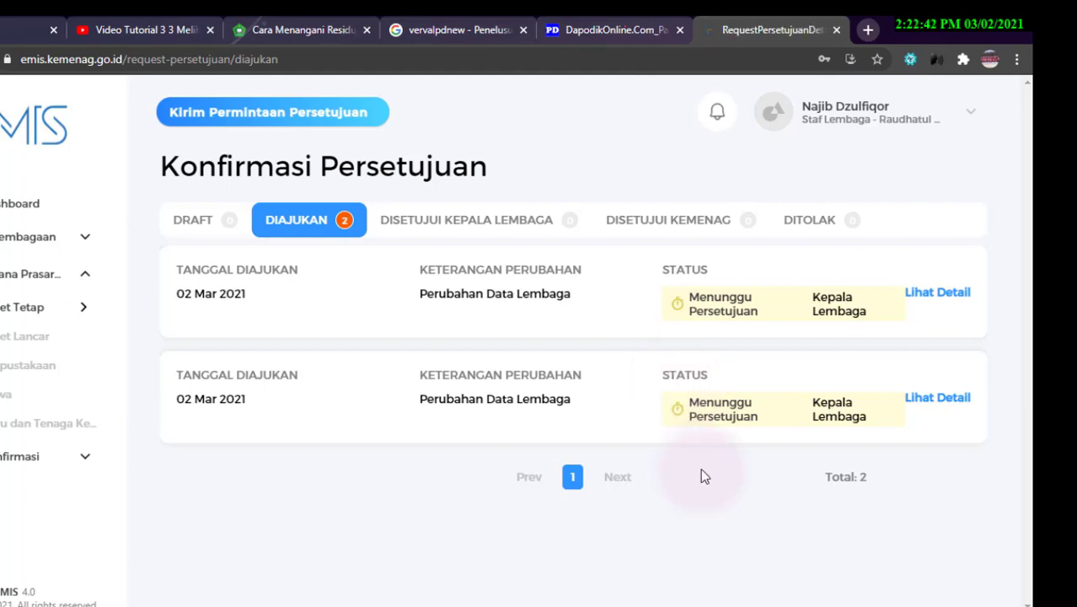
pyautogui.click(961, 111)
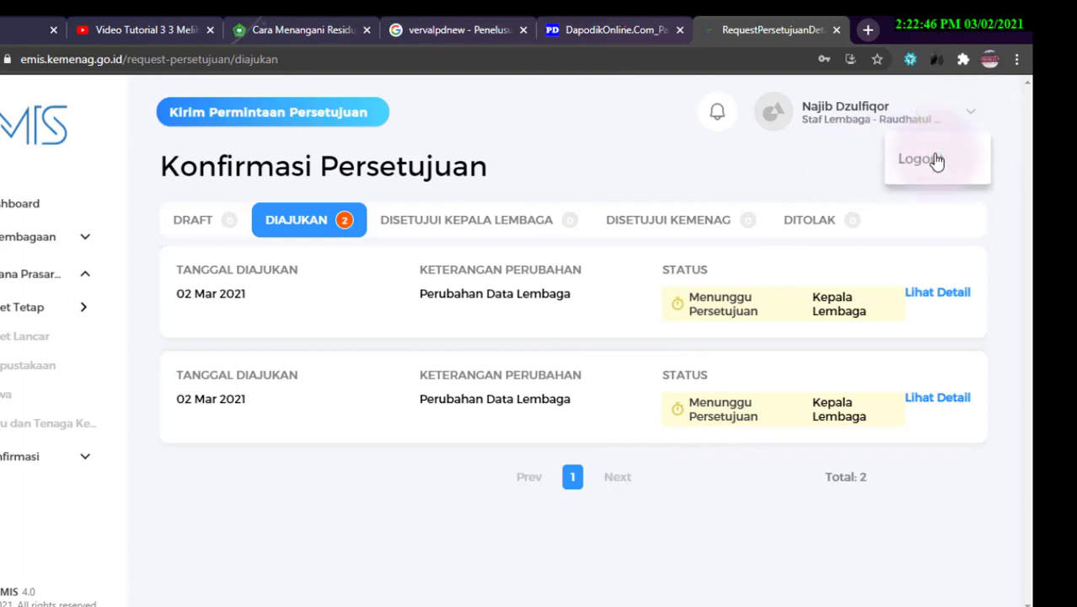